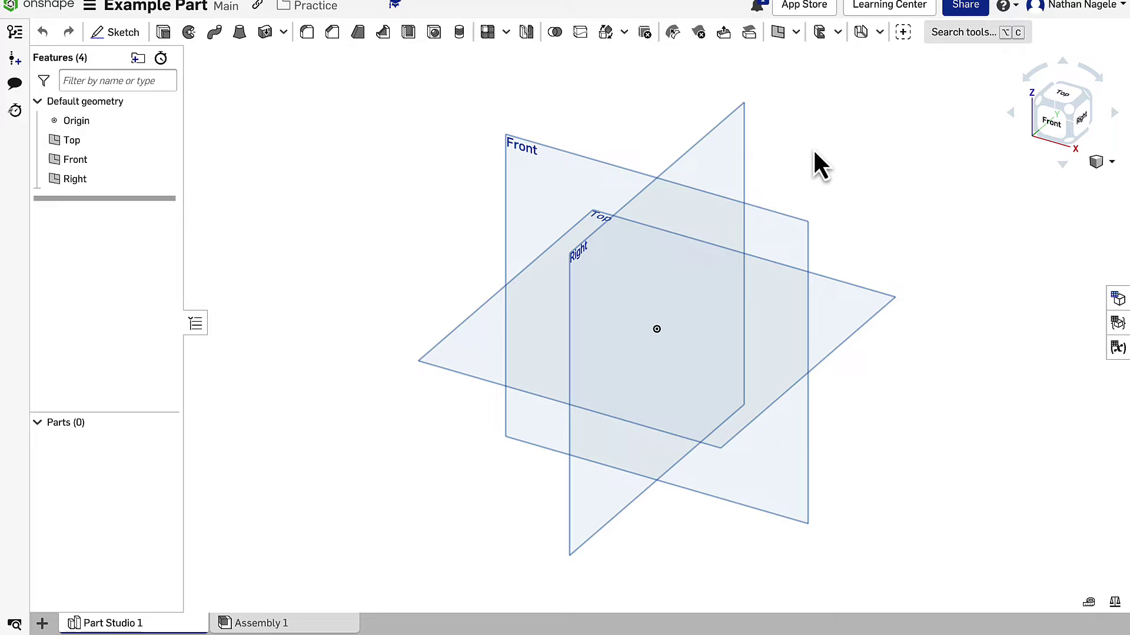
# Start a new sketch on the Front plane and view it face-on.
pyautogui.click(120, 33)
pyautogui.click(516, 154)
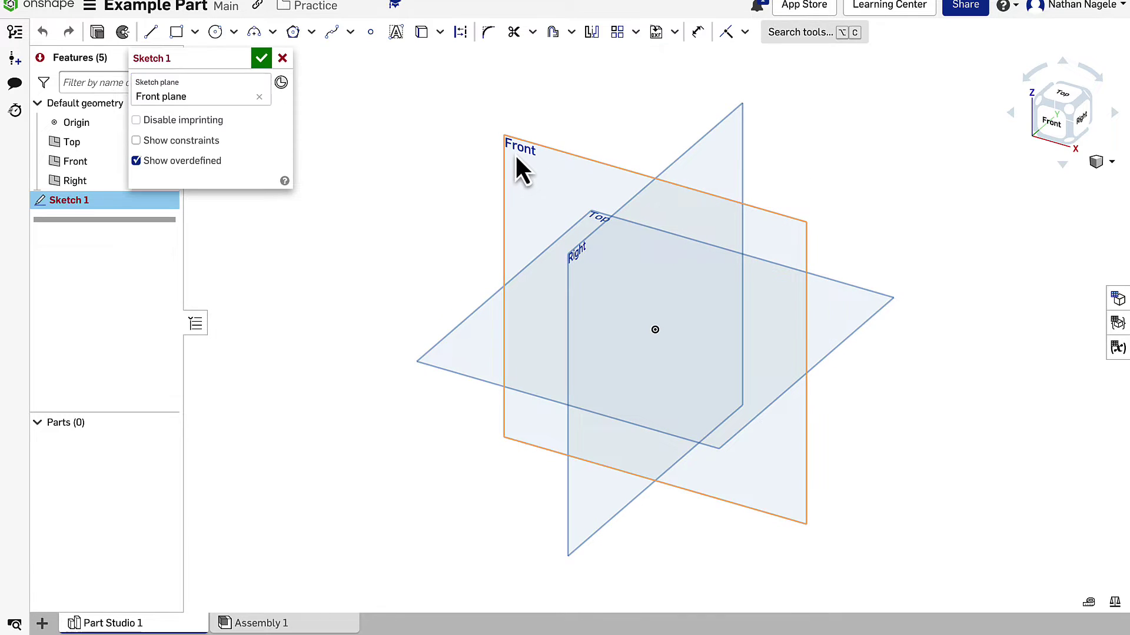
pyautogui.click(1054, 130)
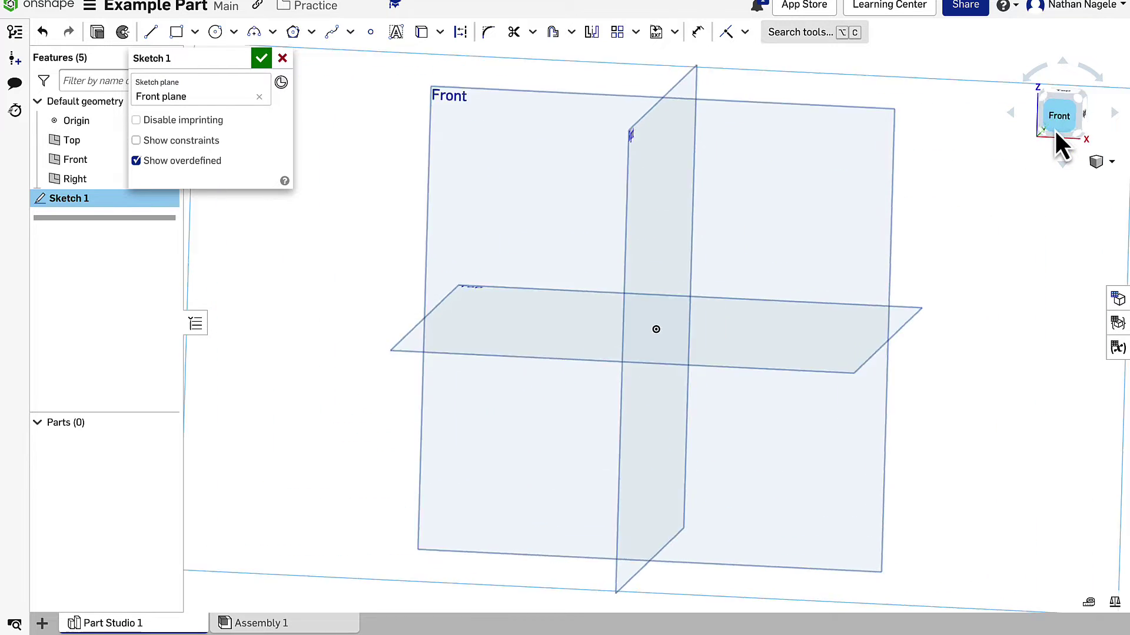
# Draw a closed seven-sided line polygon that starts and ends at the origin.
pyautogui.press('l')
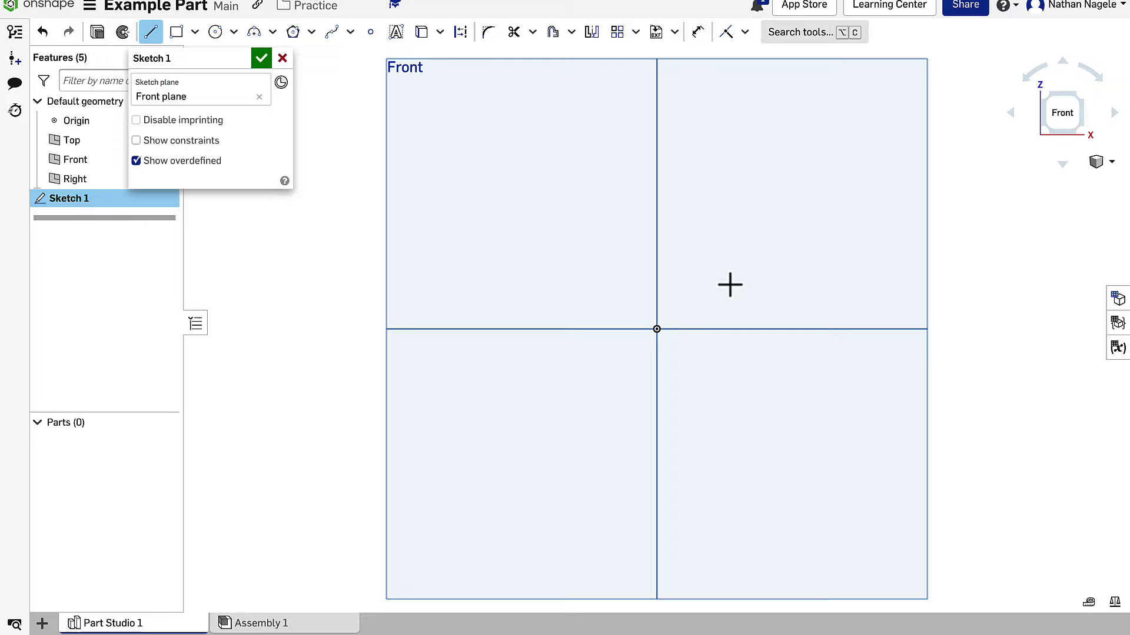
pyautogui.click(655, 331)
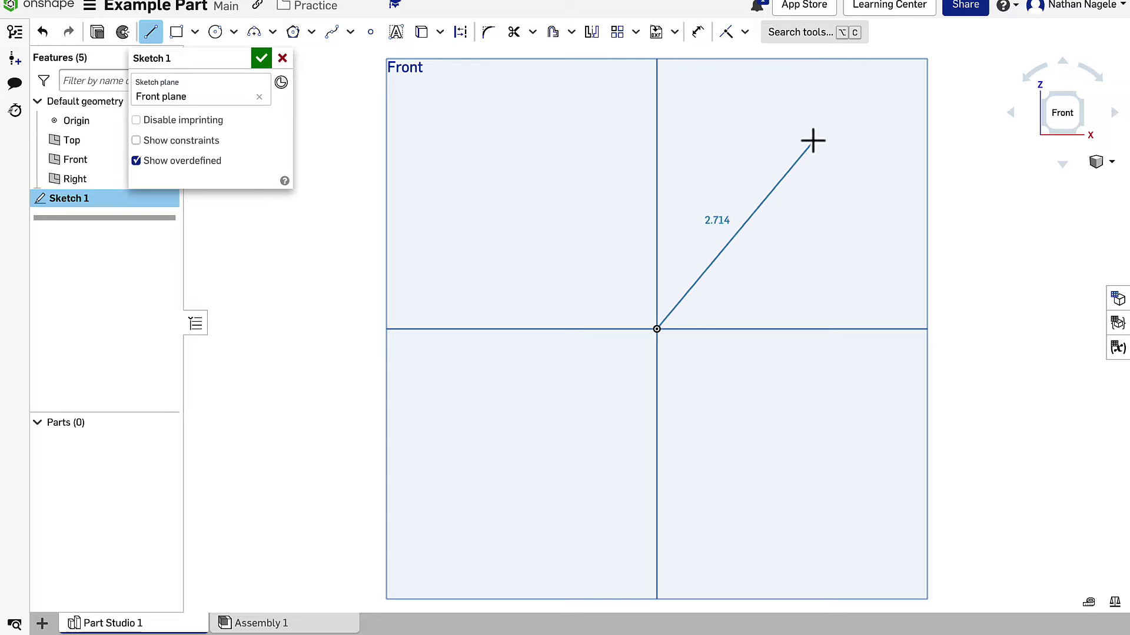
pyautogui.click(811, 134)
pyautogui.click(976, 207)
pyautogui.click(998, 487)
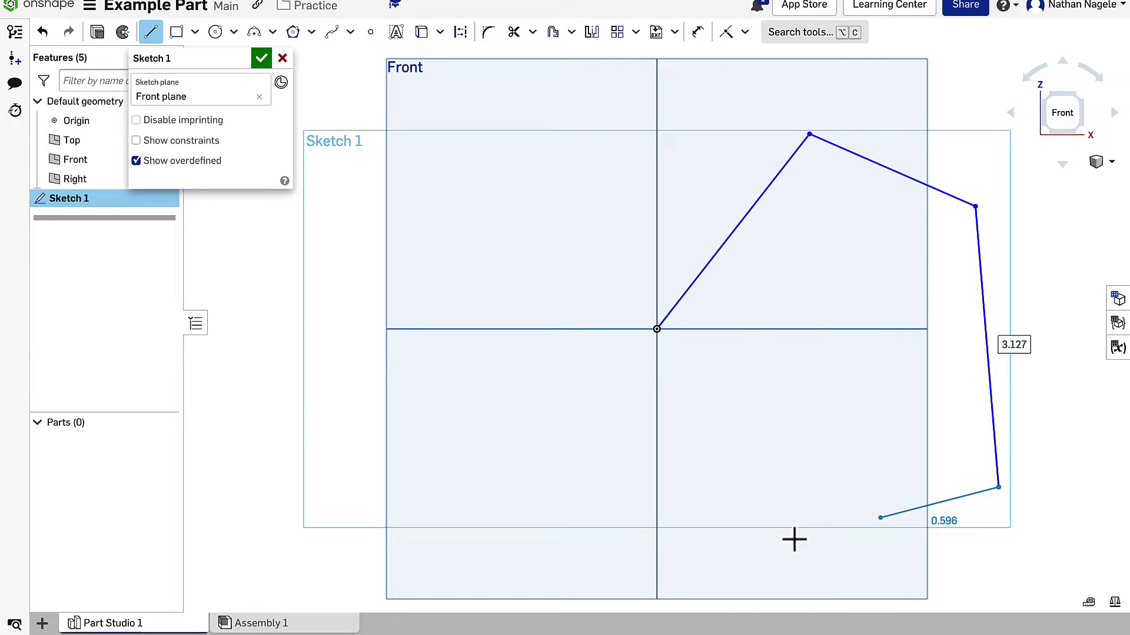
pyautogui.click(726, 590)
pyautogui.click(522, 497)
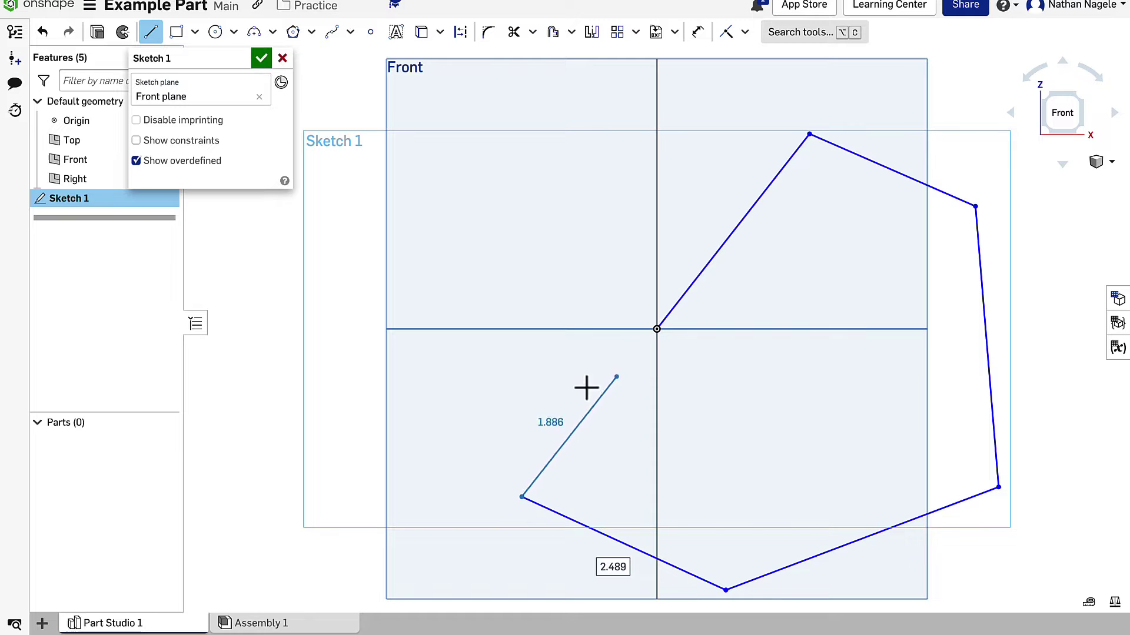
pyautogui.click(522, 352)
pyautogui.click(654, 331)
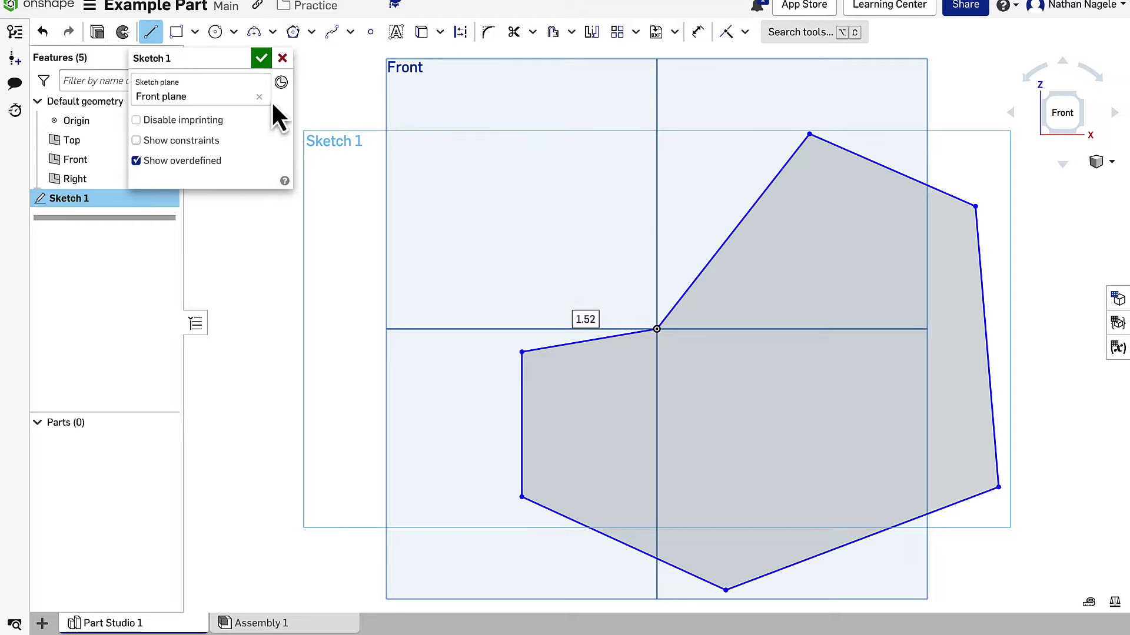
# Finish Sketch 1 and extrude the polygon region Blind 1 in to create Part 1.
pyautogui.click(261, 64)
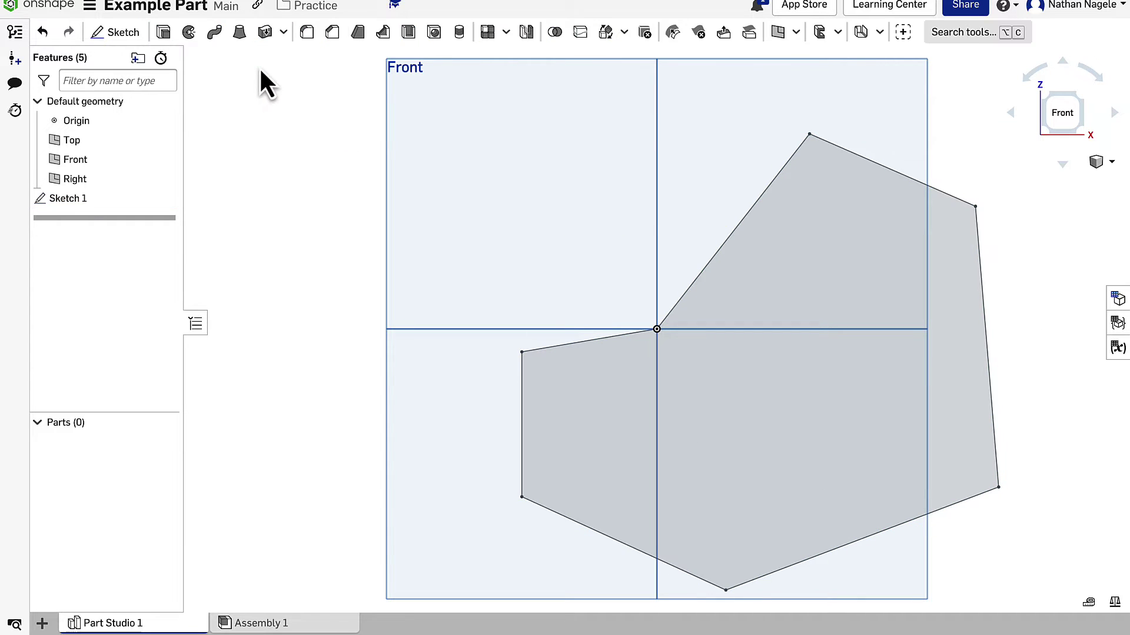
pyautogui.click(166, 36)
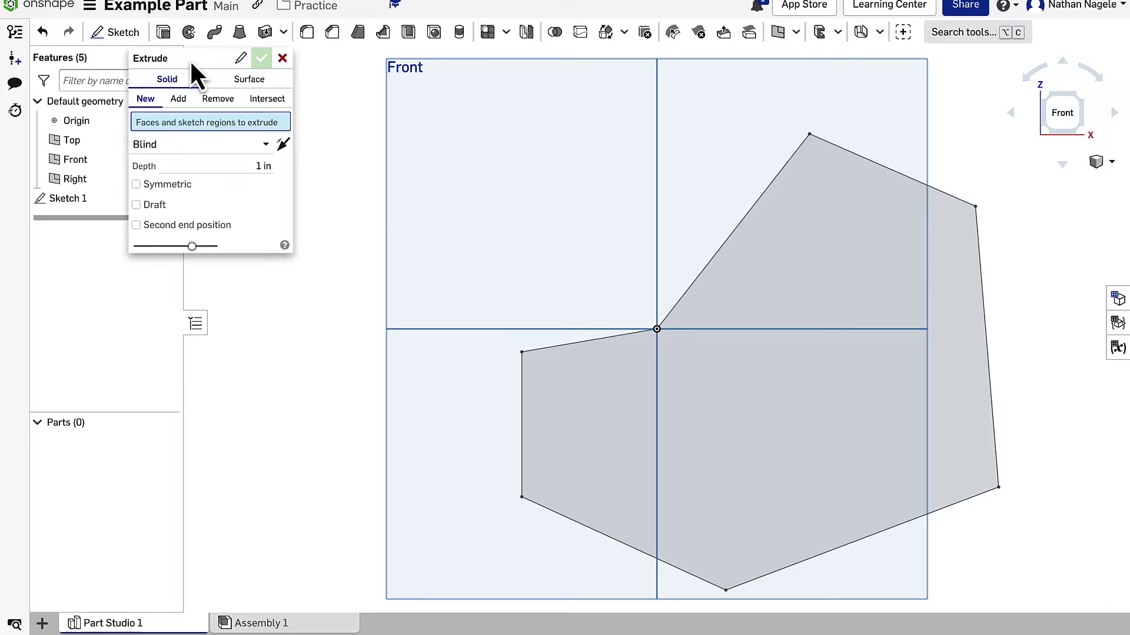
pyautogui.click(815, 369)
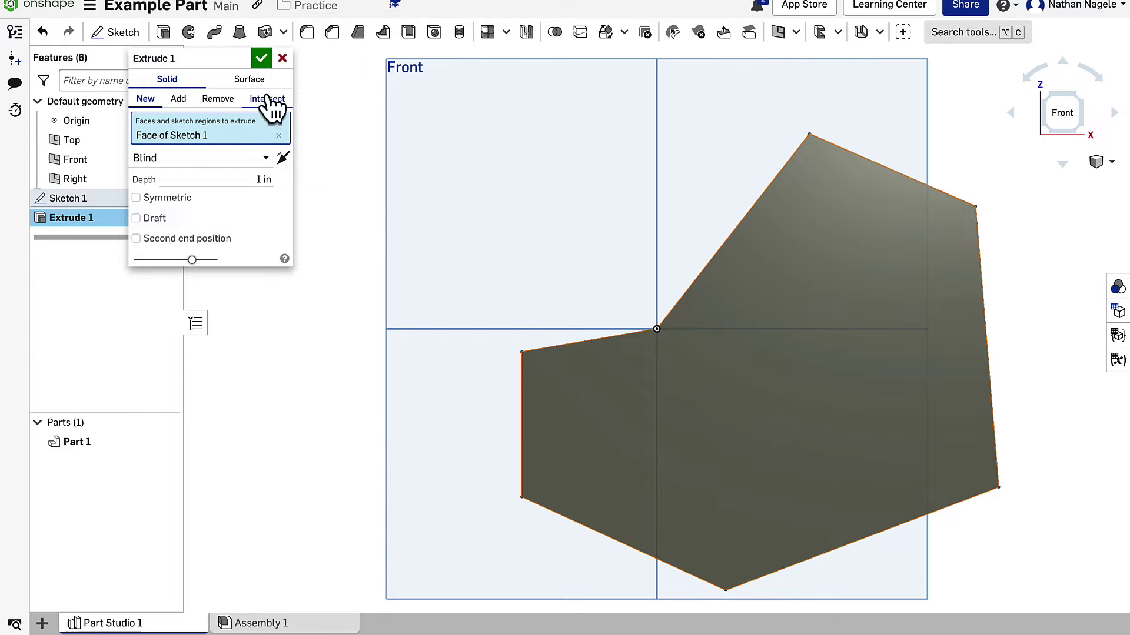
pyautogui.click(258, 62)
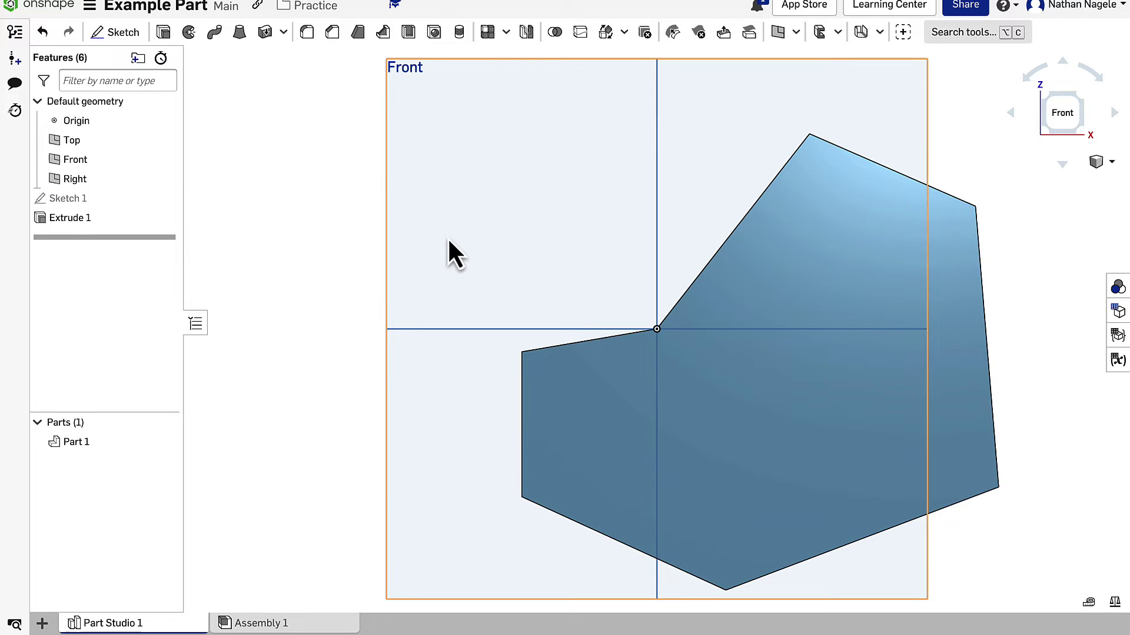
# View the part in 3D and select its front polygon face, which reads 17.267 in².
pyautogui.moveTo(454, 252); pyautogui.dragTo(422, 264, button='right')
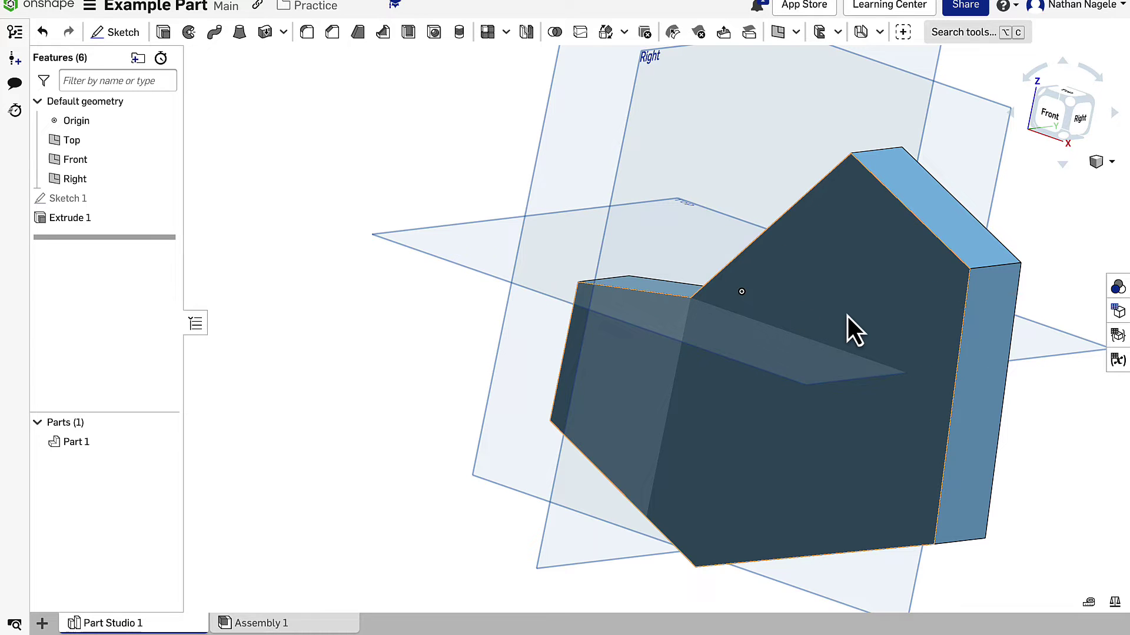
pyautogui.scroll(1, 847, 316)
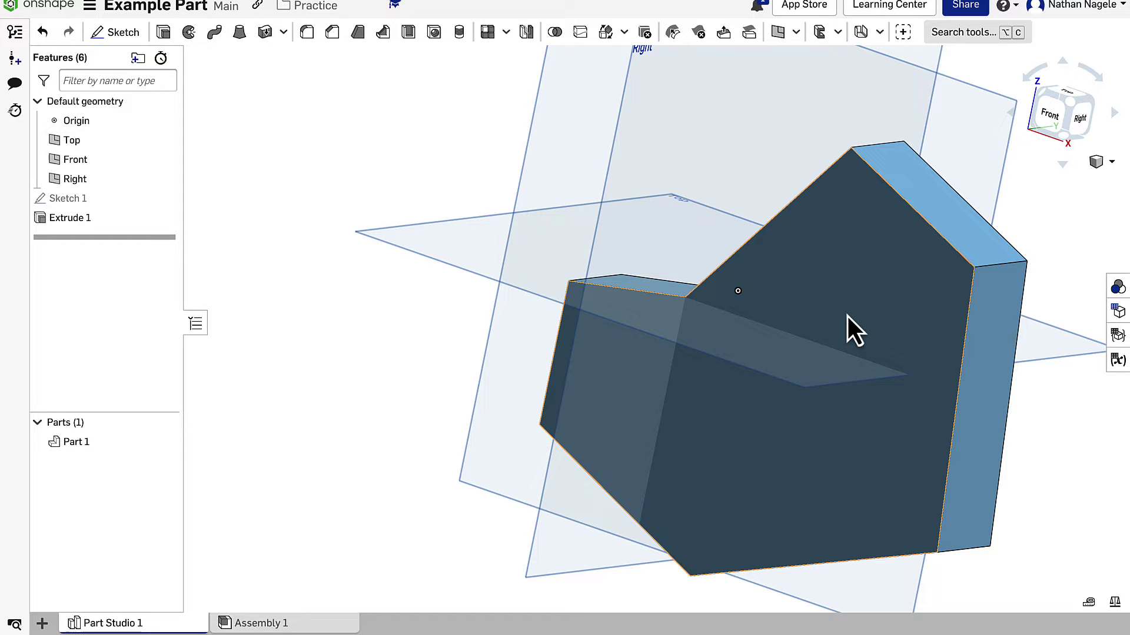
pyautogui.scroll(1, 847, 316)
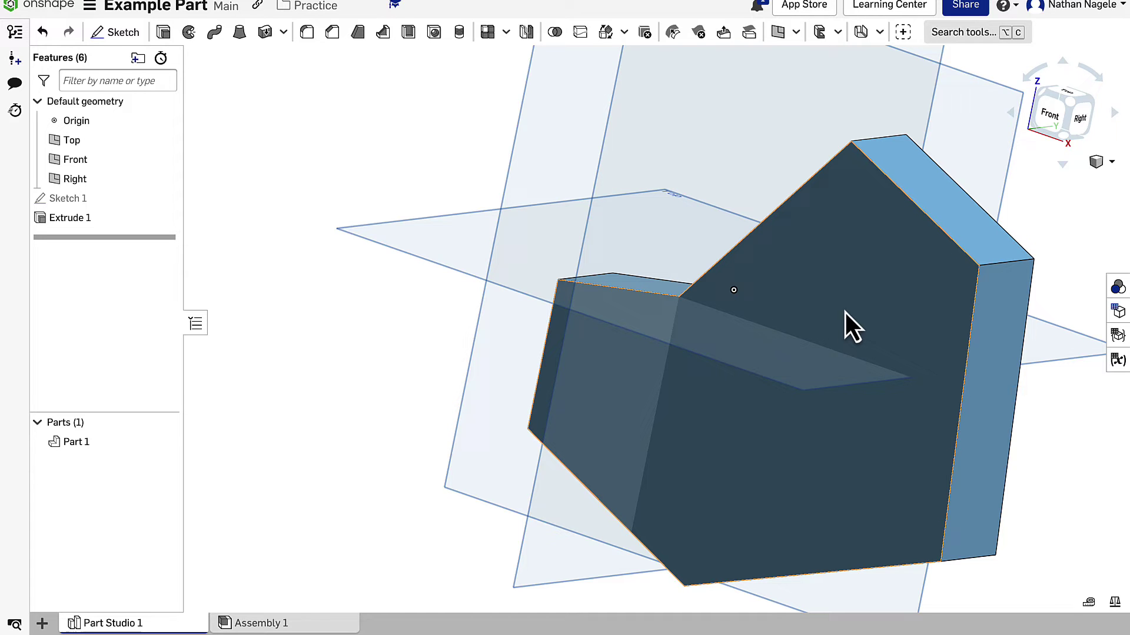
pyautogui.moveTo(549, 282); pyautogui.dragTo(292, 488, button='middle')
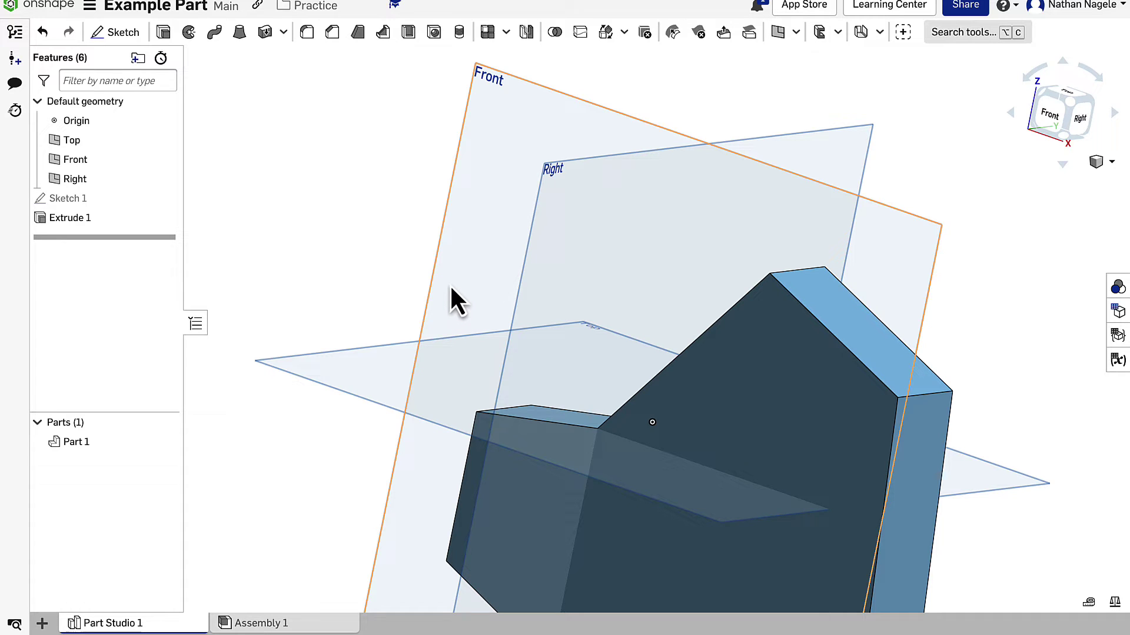
pyautogui.scroll(-3, 650, 441)
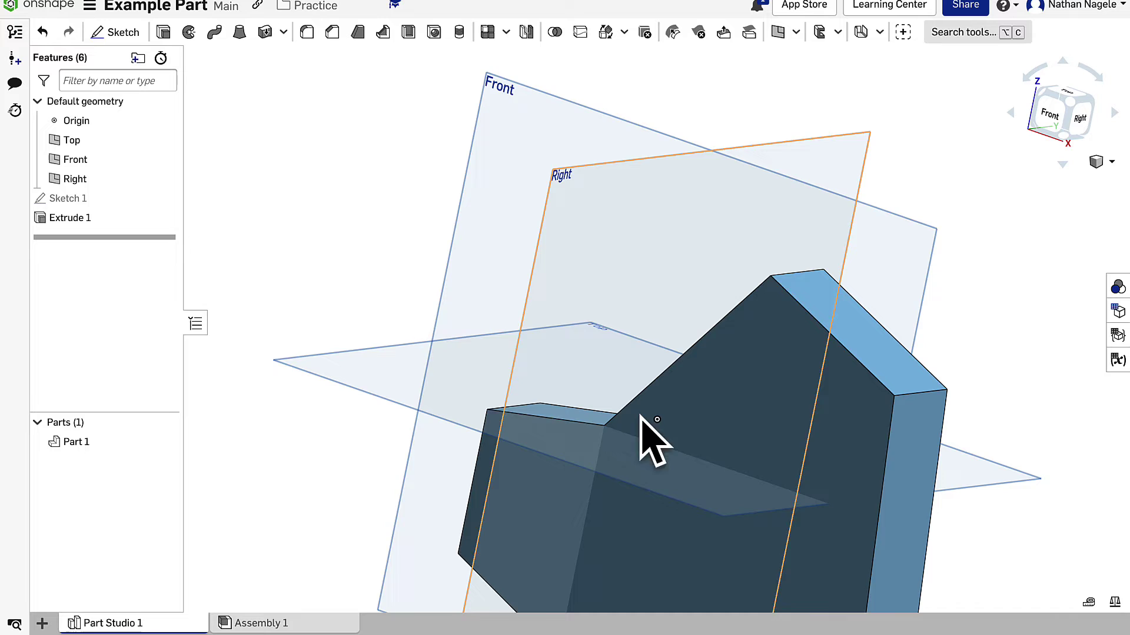
pyautogui.click(852, 458)
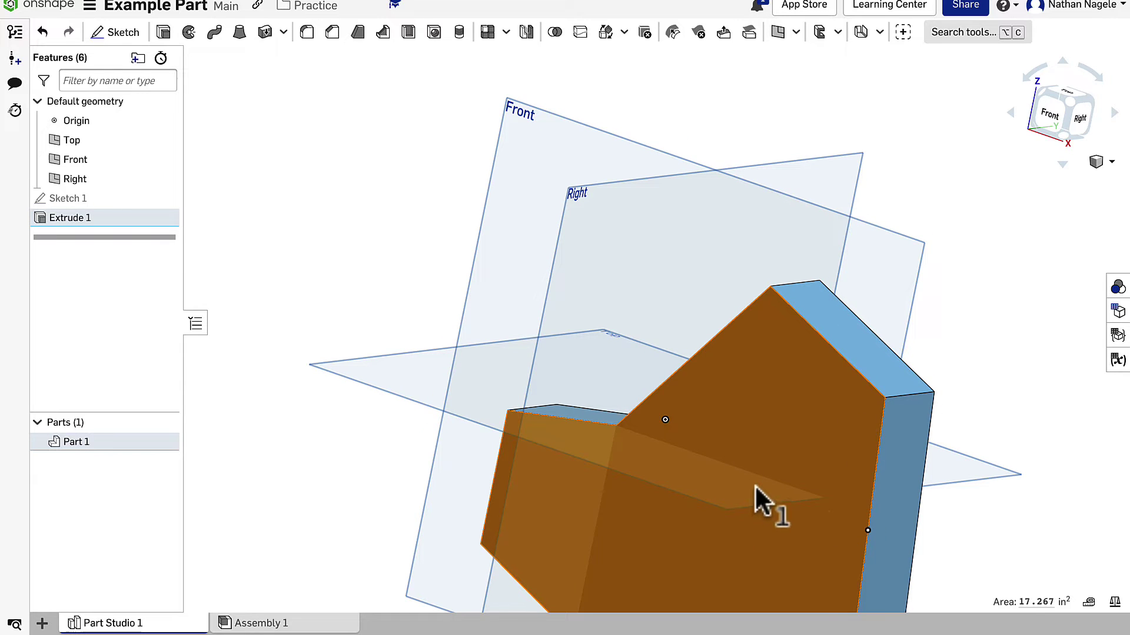
# Create Sketch 2 on the front polygon face of Extrude 1 and orbit to check it.
pyautogui.click(360, 249)
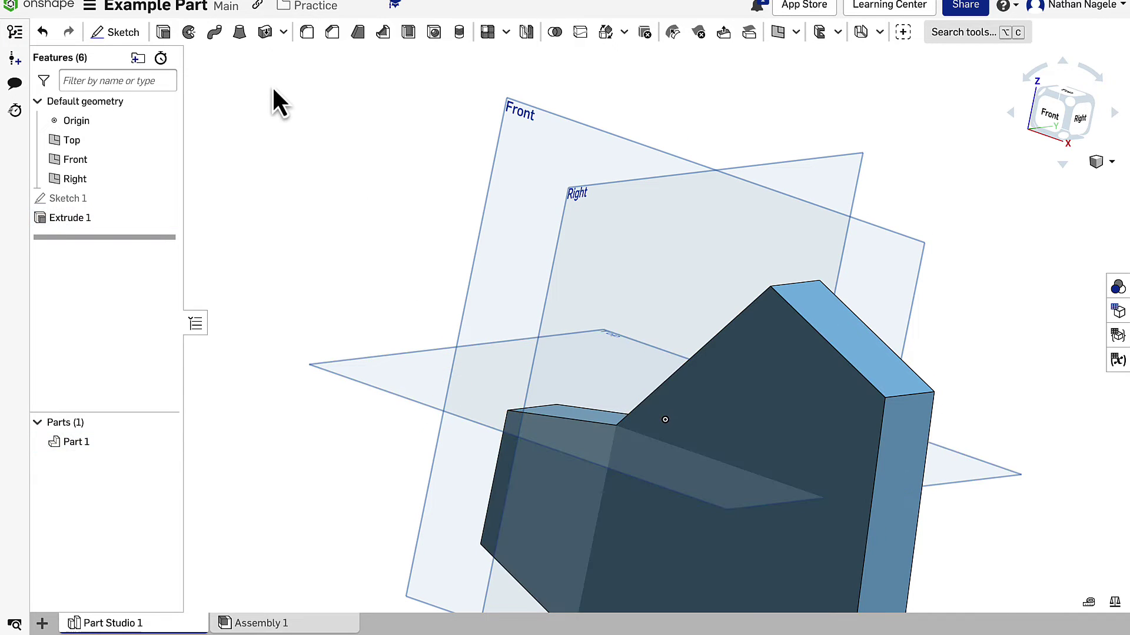
pyautogui.click(108, 35)
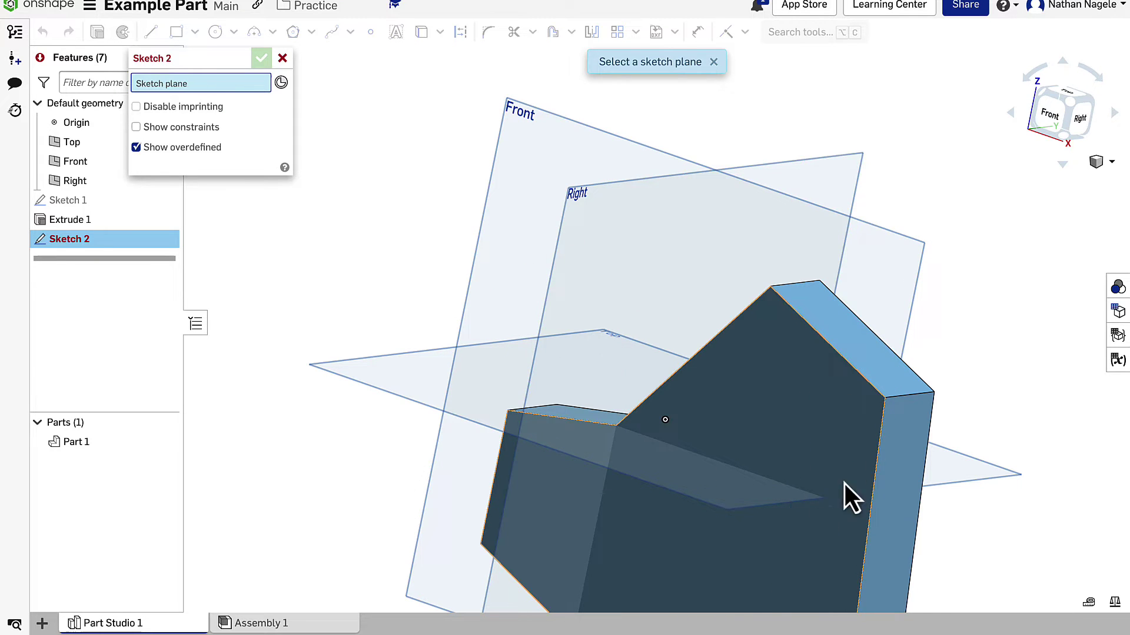
pyautogui.click(845, 439)
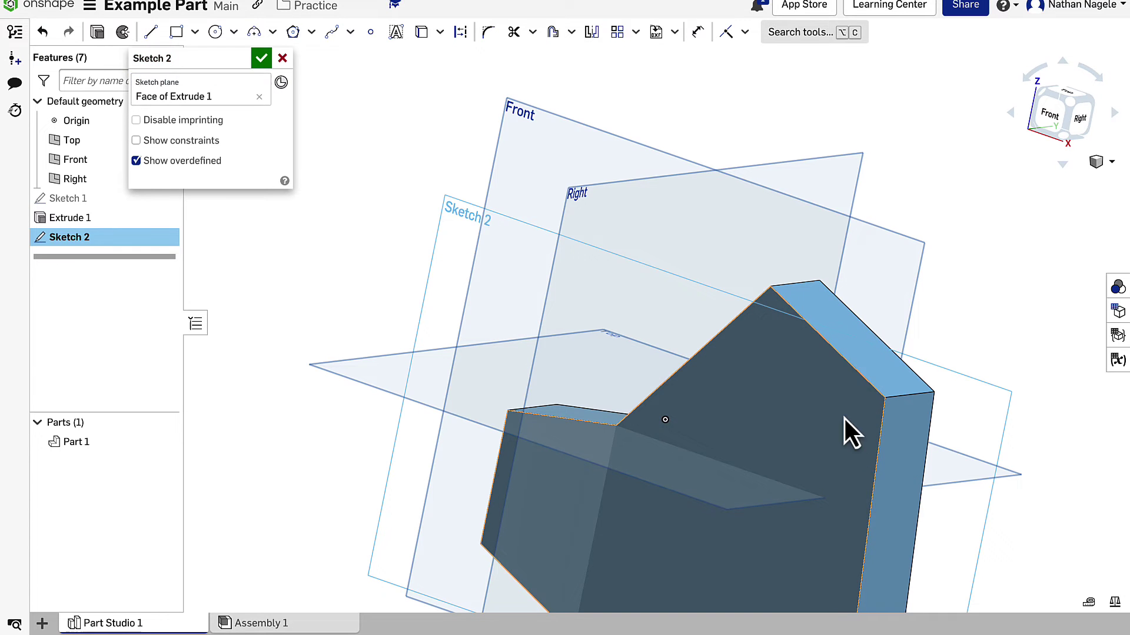
pyautogui.moveTo(626, 331)
pyautogui.mouseDown(button='right')
pyautogui.moveTo(591, 348)
pyautogui.moveTo(563, 260)
pyautogui.mouseUp(button='right')
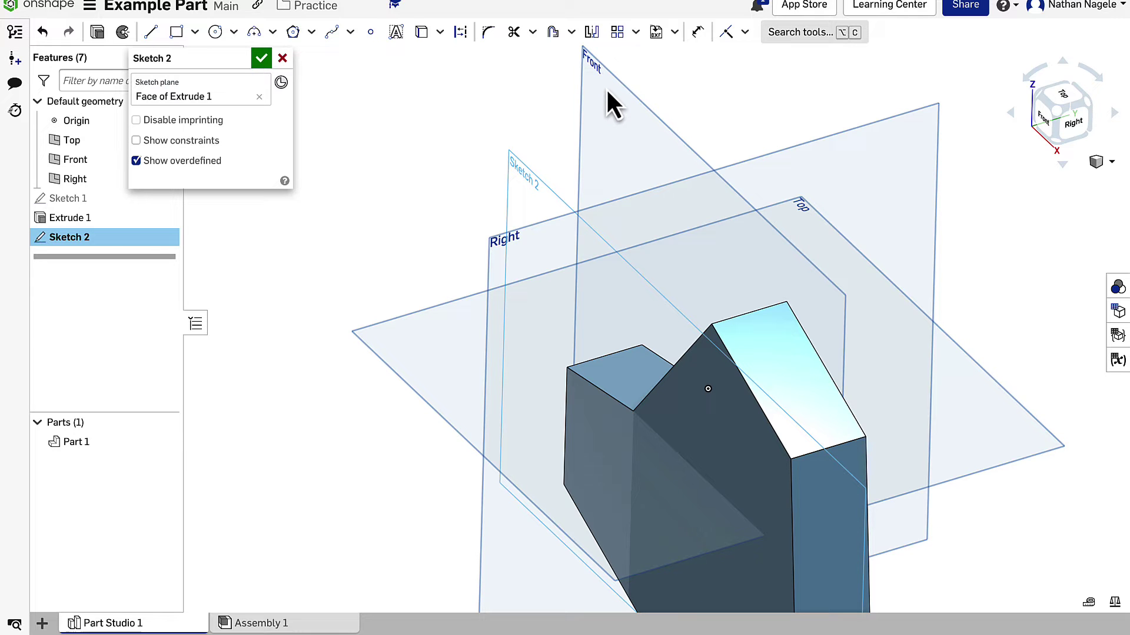
pyautogui.moveTo(680, 419); pyautogui.dragTo(795, 383, button='right')
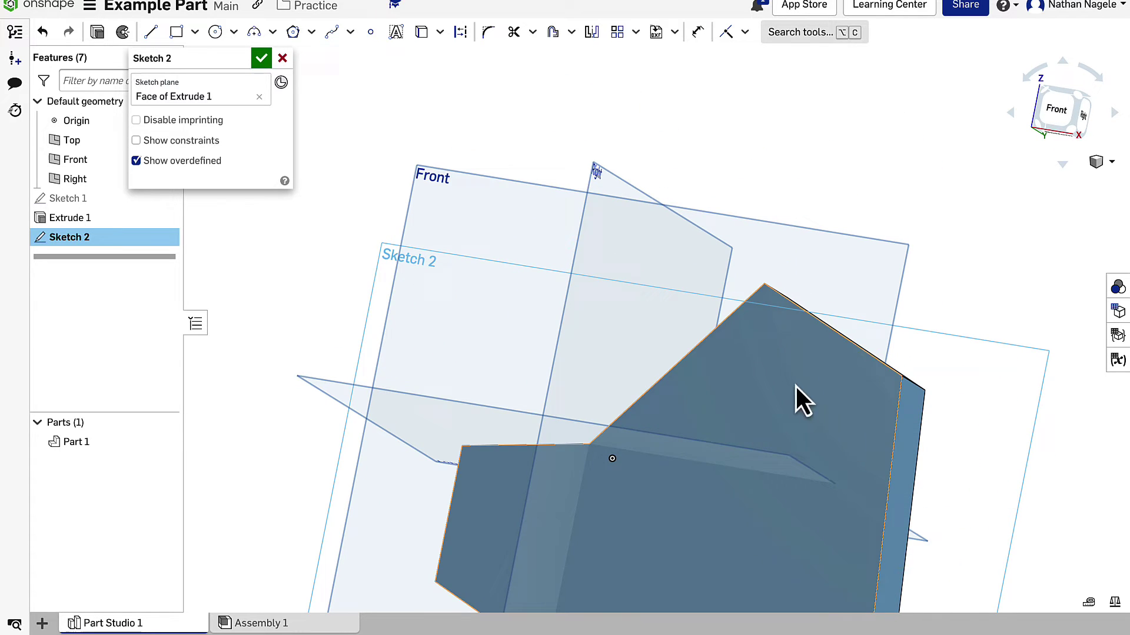
# Draw a rectangle about 1.749 by 2.669 on the right-hand area of the polygon face.
pyautogui.click(1050, 109)
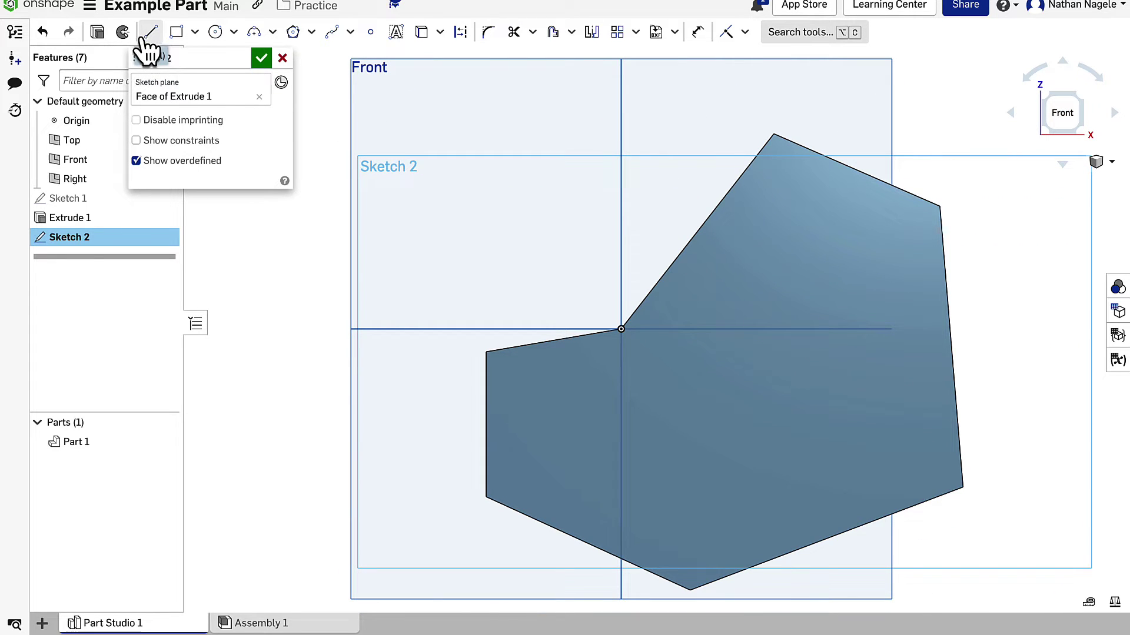
pyautogui.click(176, 32)
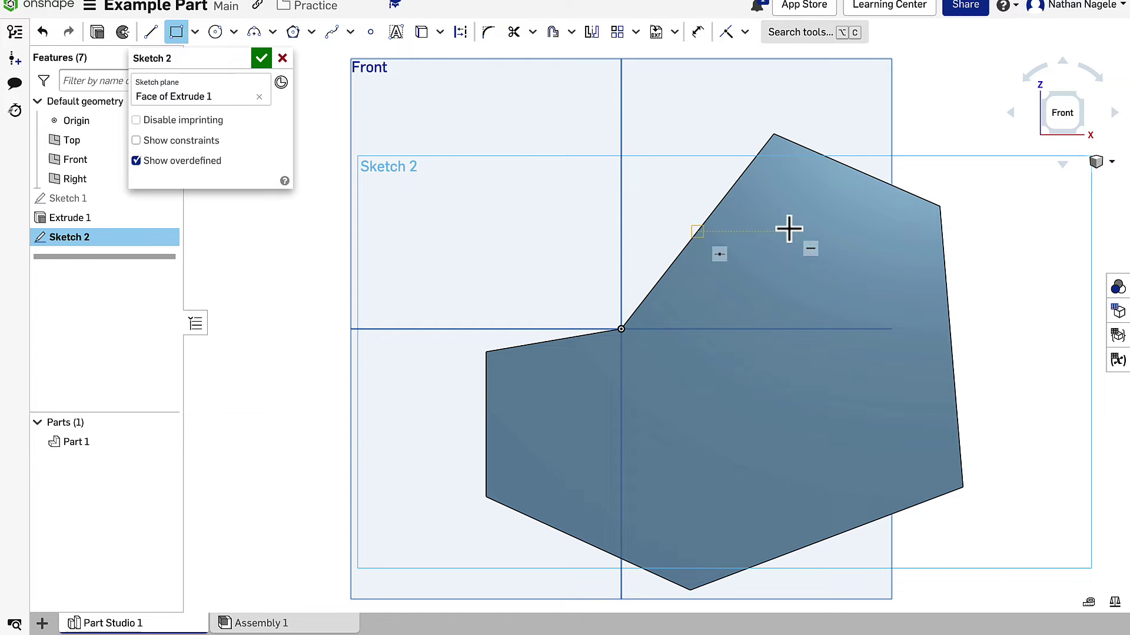
pyautogui.click(763, 224)
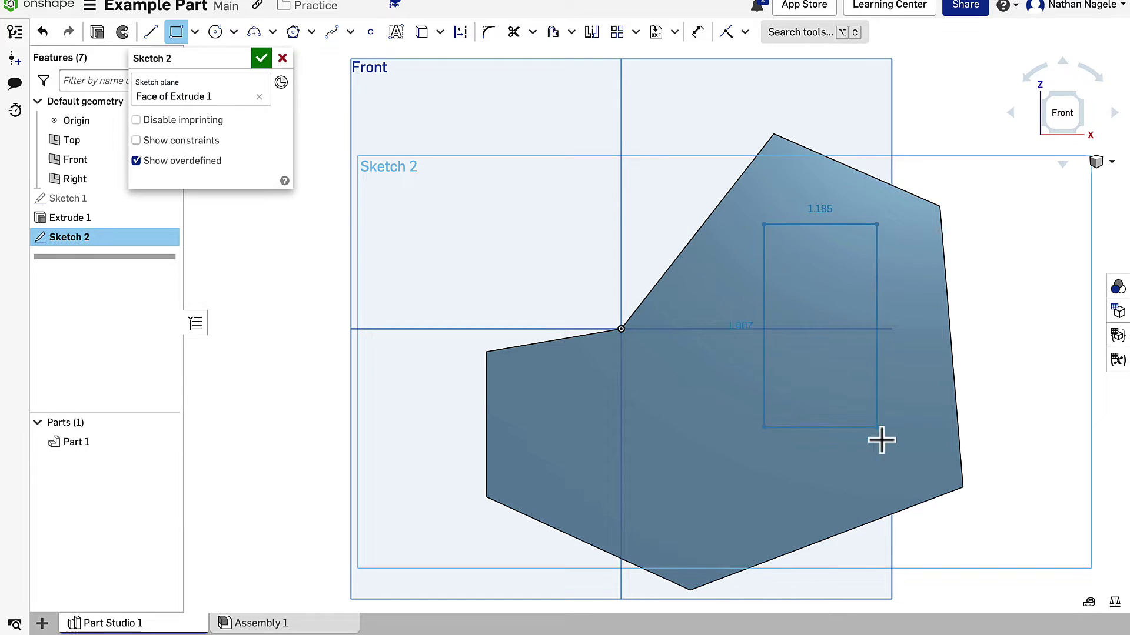
pyautogui.click(922, 465)
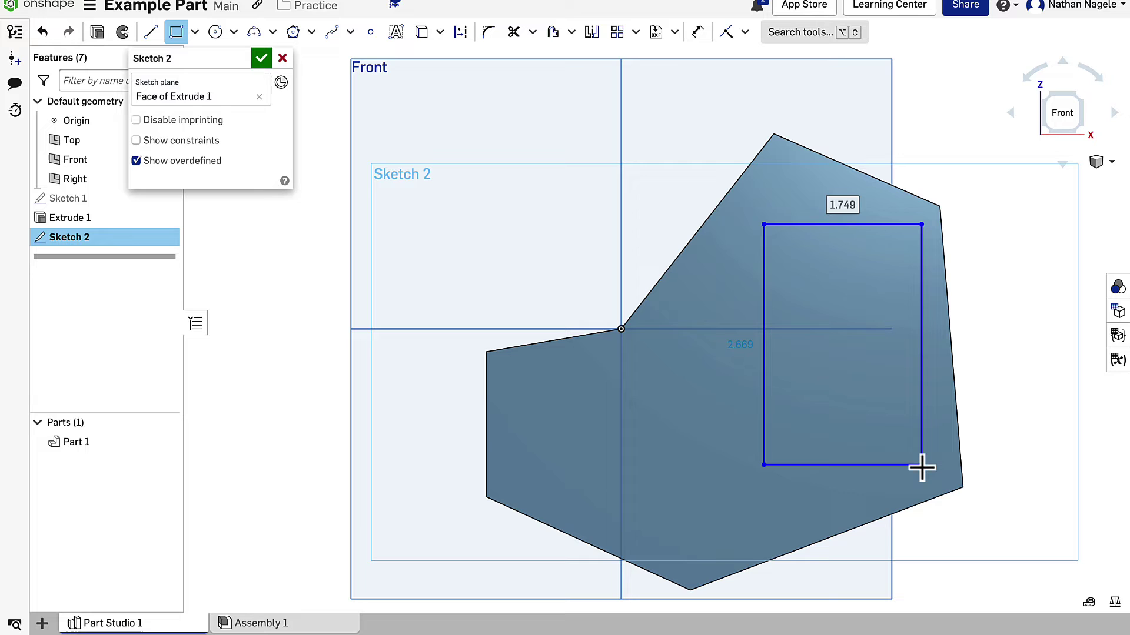
pyautogui.press('Escape')
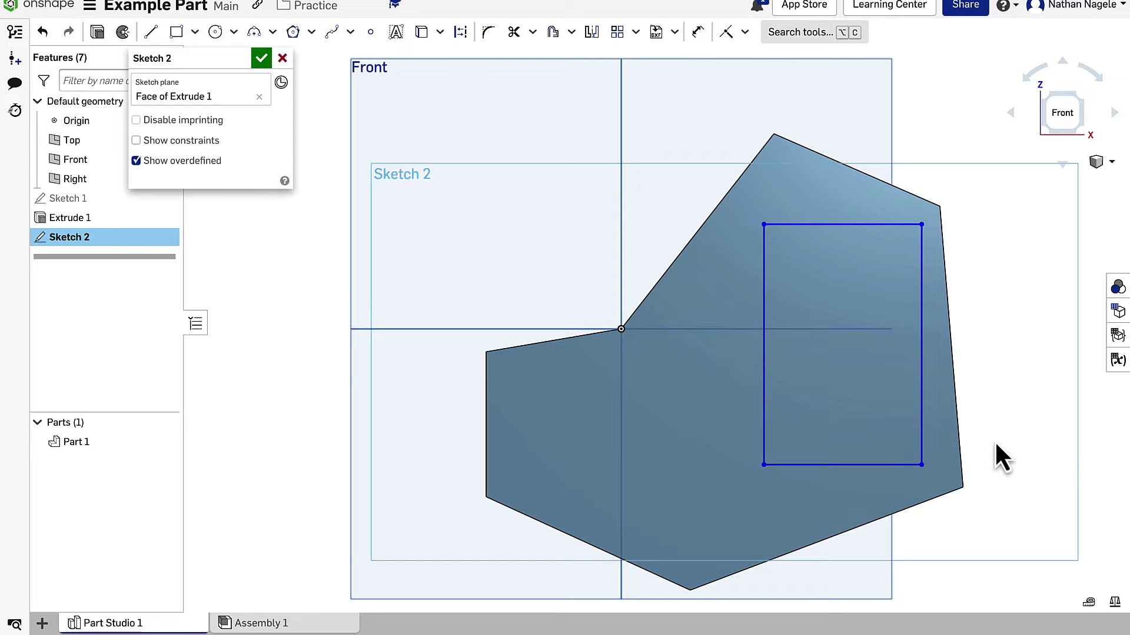
pyautogui.scroll(1, 827, 368)
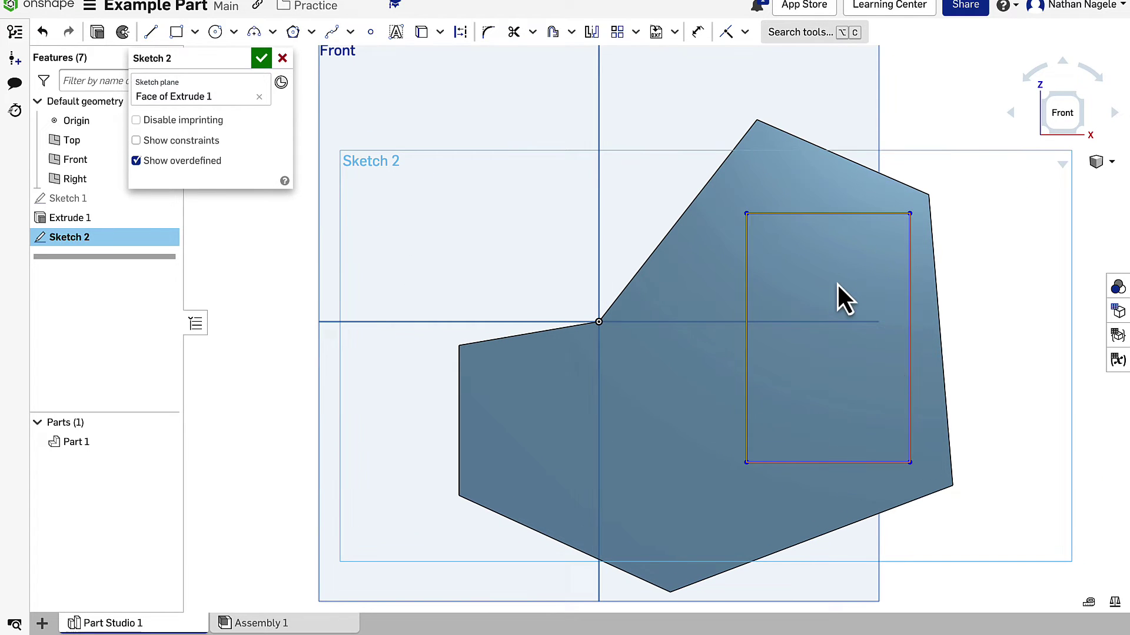
# Accept Sketch 2 and extrude its rectangle 1 in with Add onto Part 1.
pyautogui.click(261, 58)
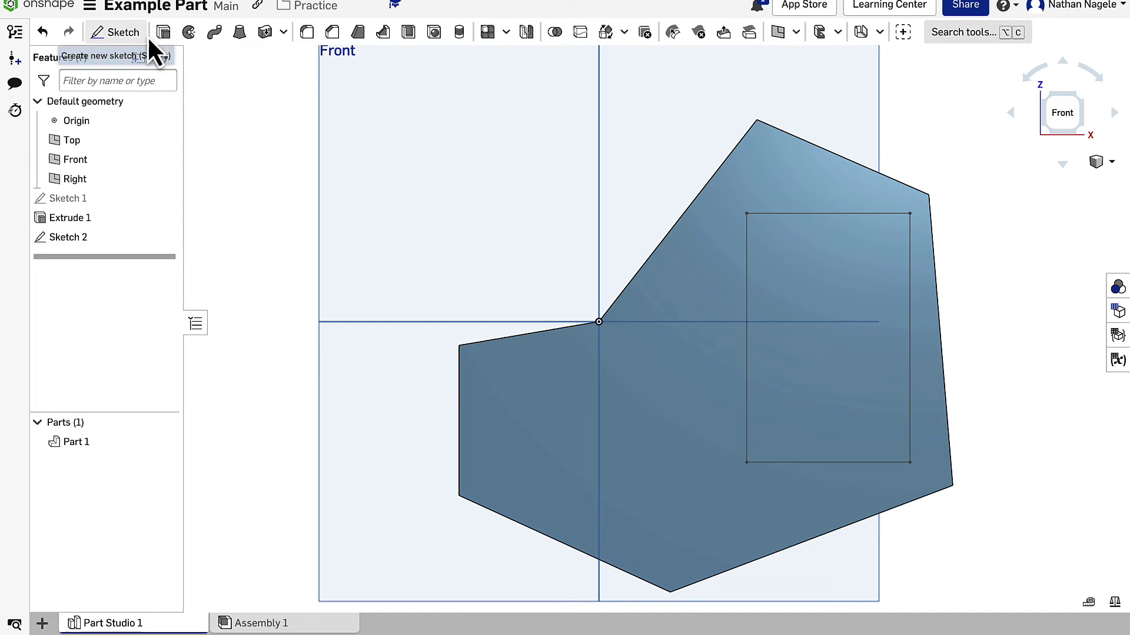
pyautogui.click(163, 33)
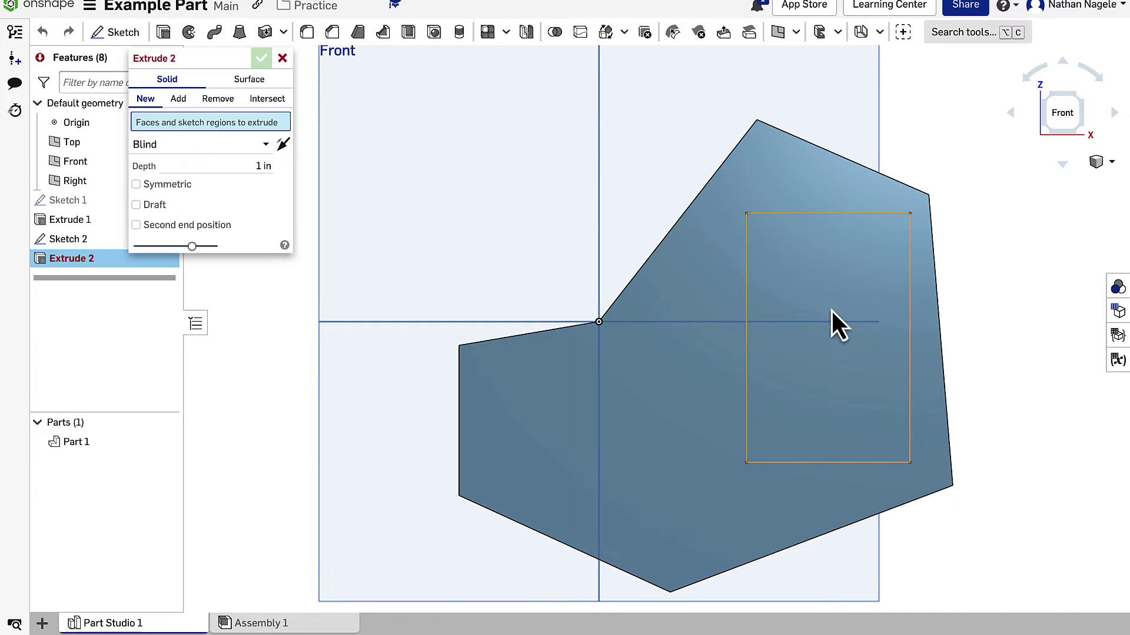
pyautogui.click(817, 273)
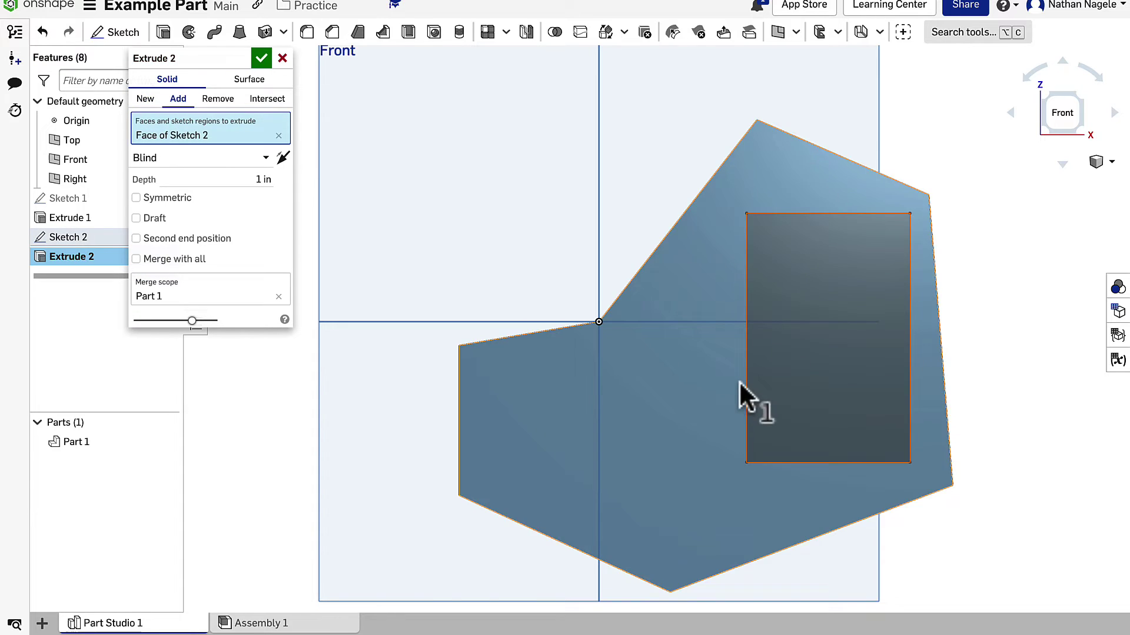
pyautogui.moveTo(739, 381)
pyautogui.mouseDown(button='right')
pyautogui.moveTo(704, 347)
pyautogui.moveTo(663, 348)
pyautogui.moveTo(711, 331)
pyautogui.moveTo(741, 337)
pyautogui.mouseUp(button='right')
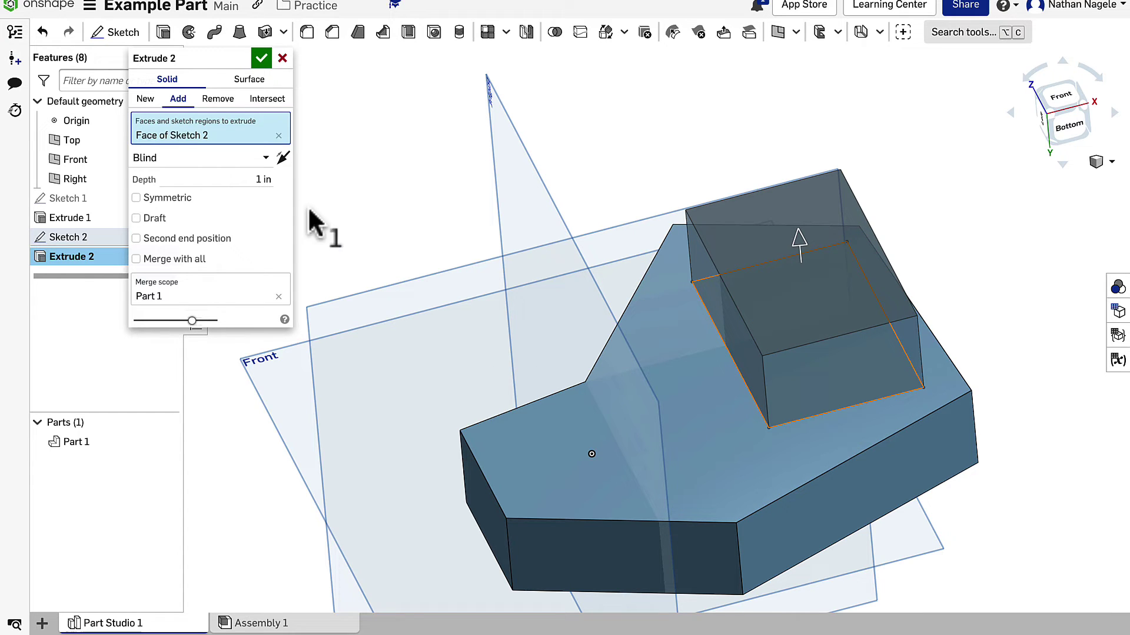
pyautogui.click(260, 59)
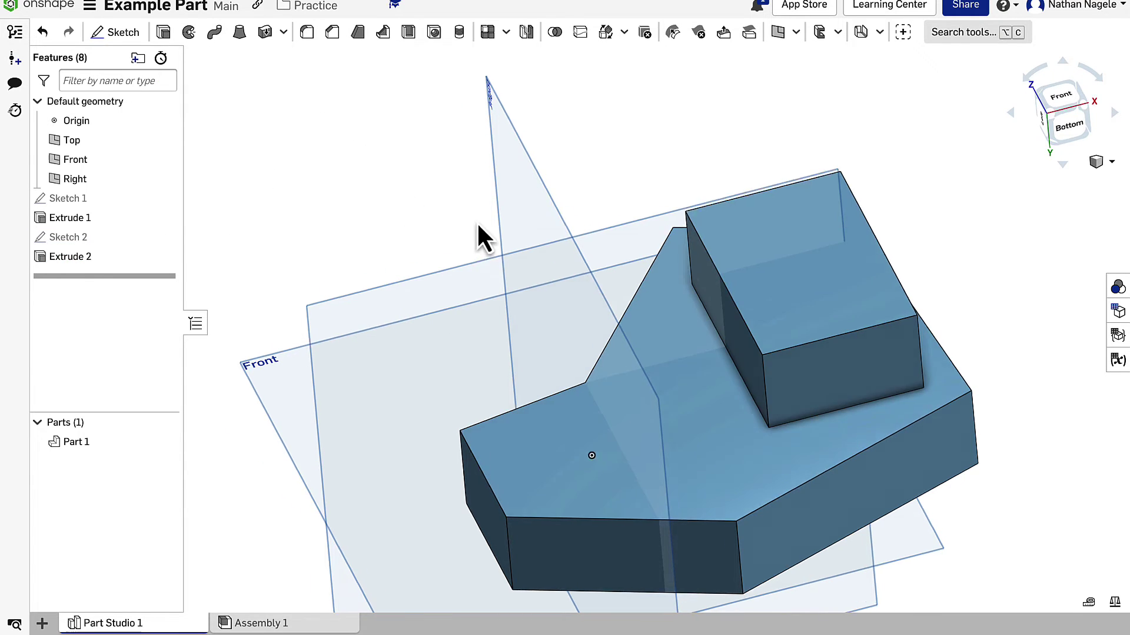
# Start Sketch 3 on a side face of the polygon base, viewed straight on.
pyautogui.moveTo(477, 221); pyautogui.dragTo(433, 283, button='right')
pyautogui.moveTo(365, 247); pyautogui.dragTo(537, 469, button='right')
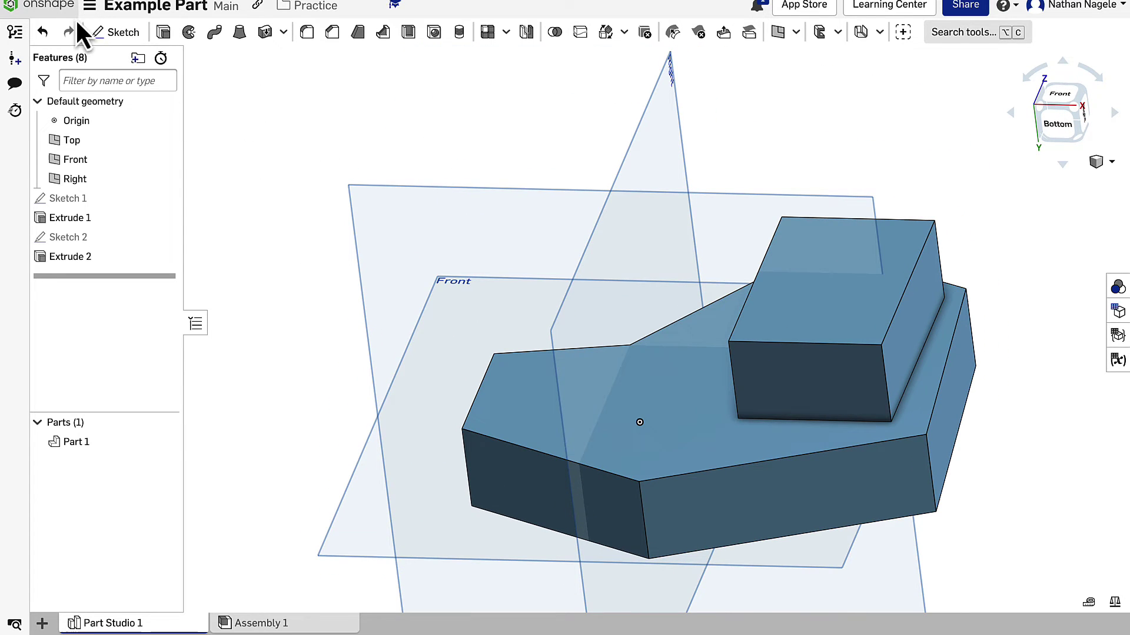
pyautogui.click(113, 33)
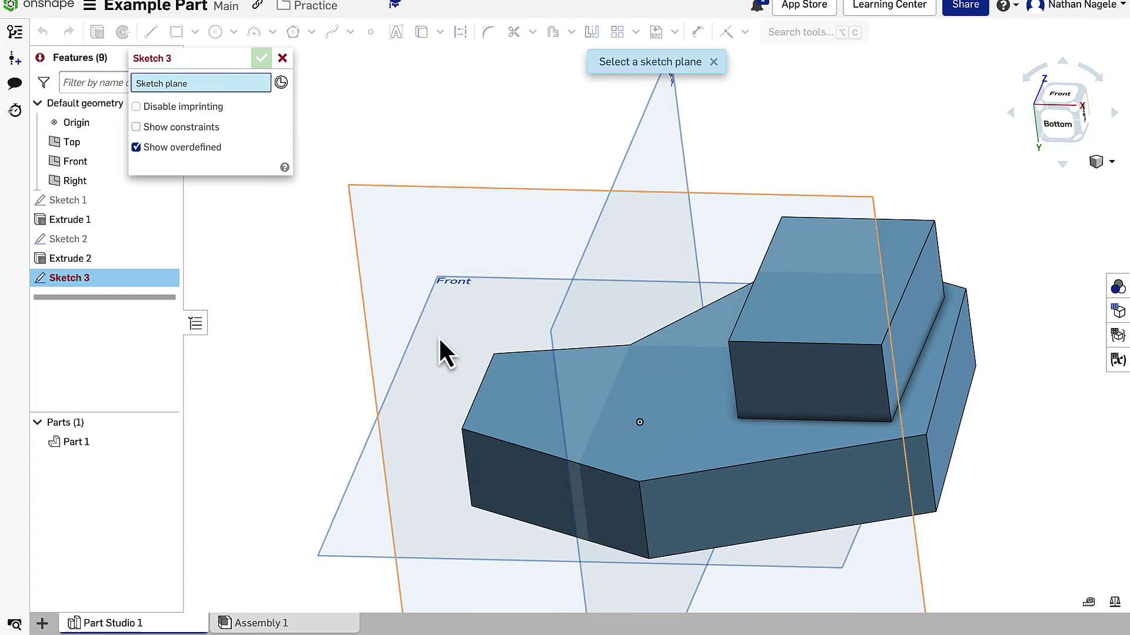
pyautogui.click(693, 510)
pyautogui.press('n')
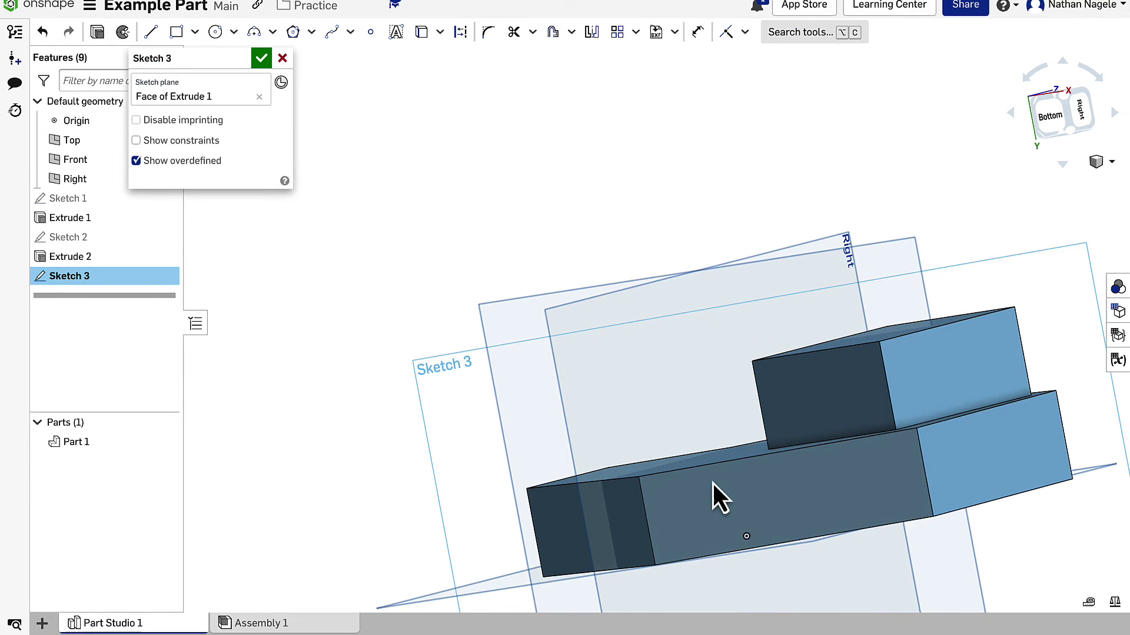
# Draw a Ø0.534 circle on the side face and finish Sketch 3.
pyautogui.click(211, 34)
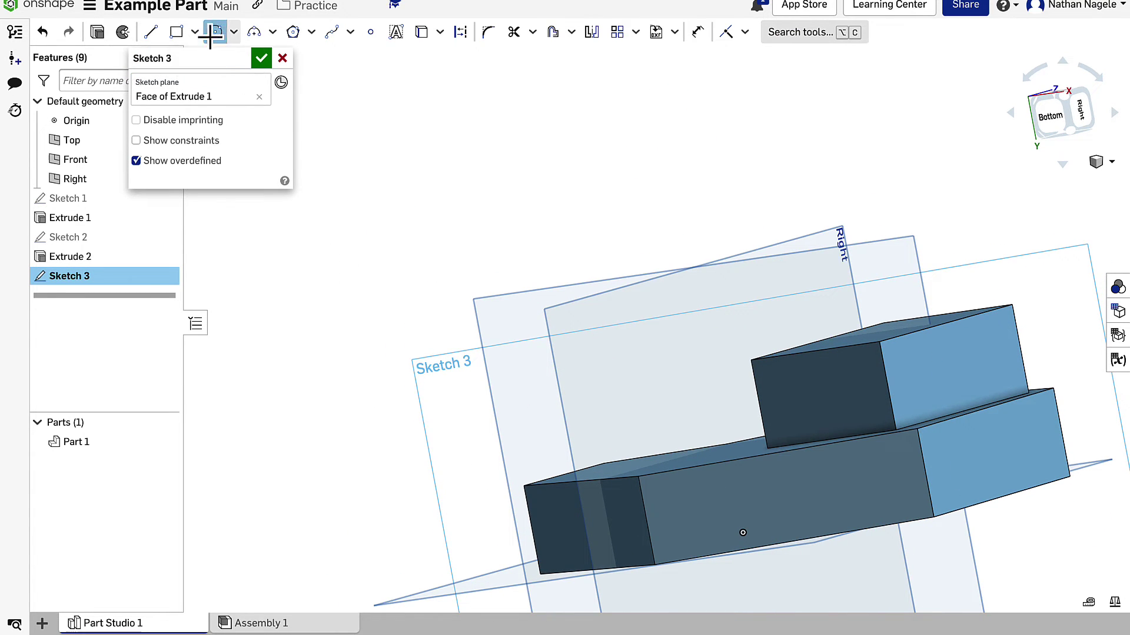
pyautogui.click(741, 494)
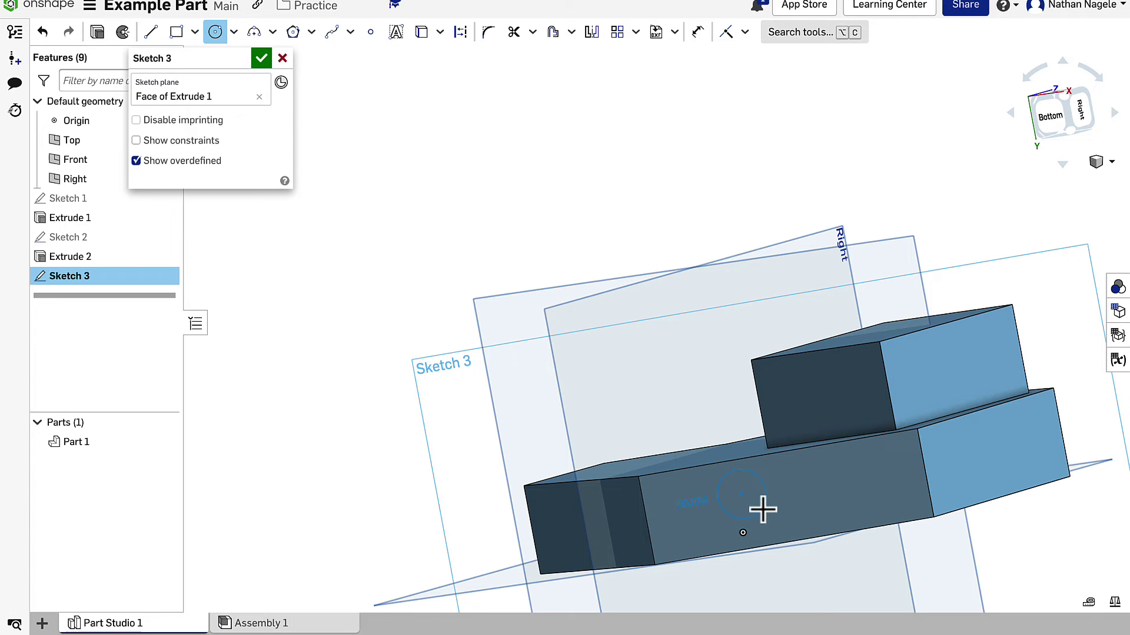
pyautogui.click(762, 509)
pyautogui.press('Up')
pyautogui.press('Up')
pyautogui.press('Up')
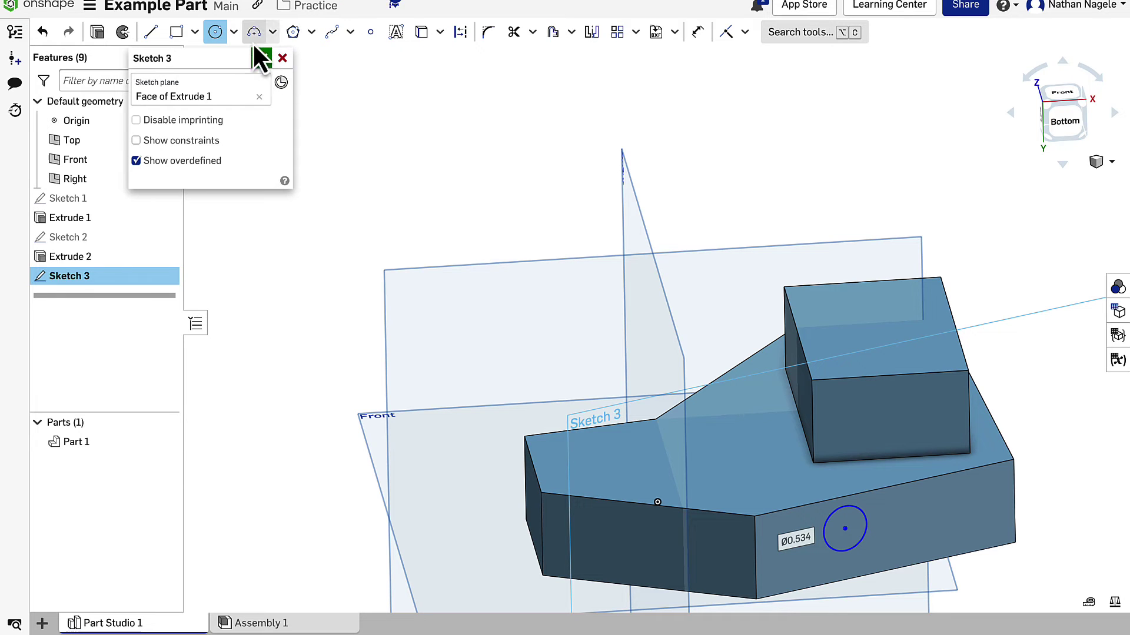
pyautogui.click(261, 59)
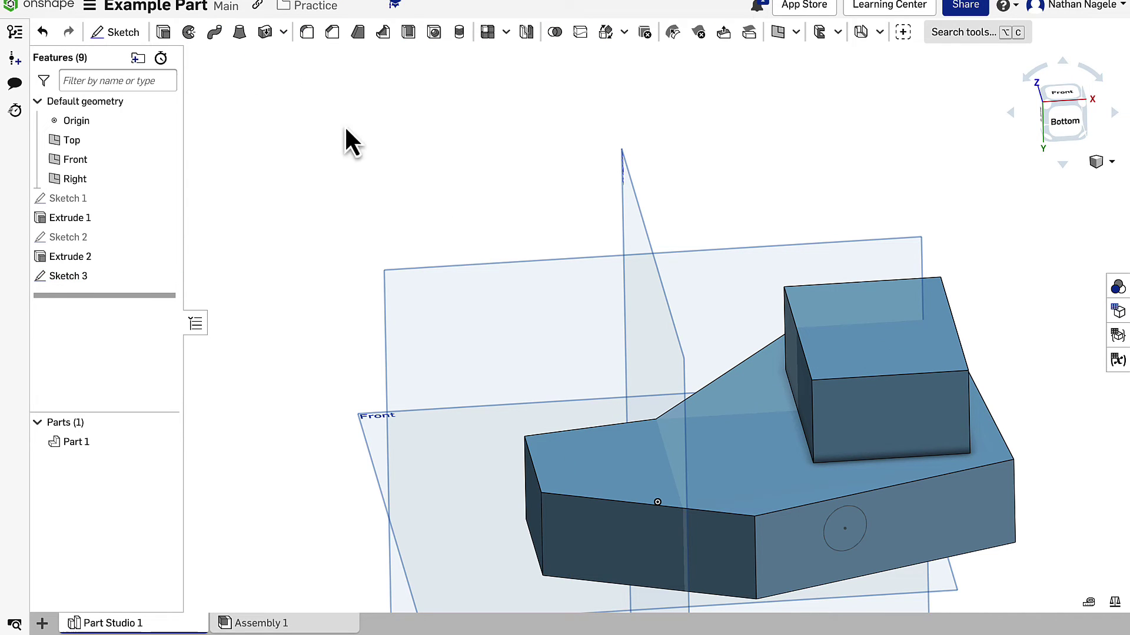
# Set up Extrude 3 on the Sketch 3 circle as a Remove cut with Through all.
pyautogui.click(164, 32)
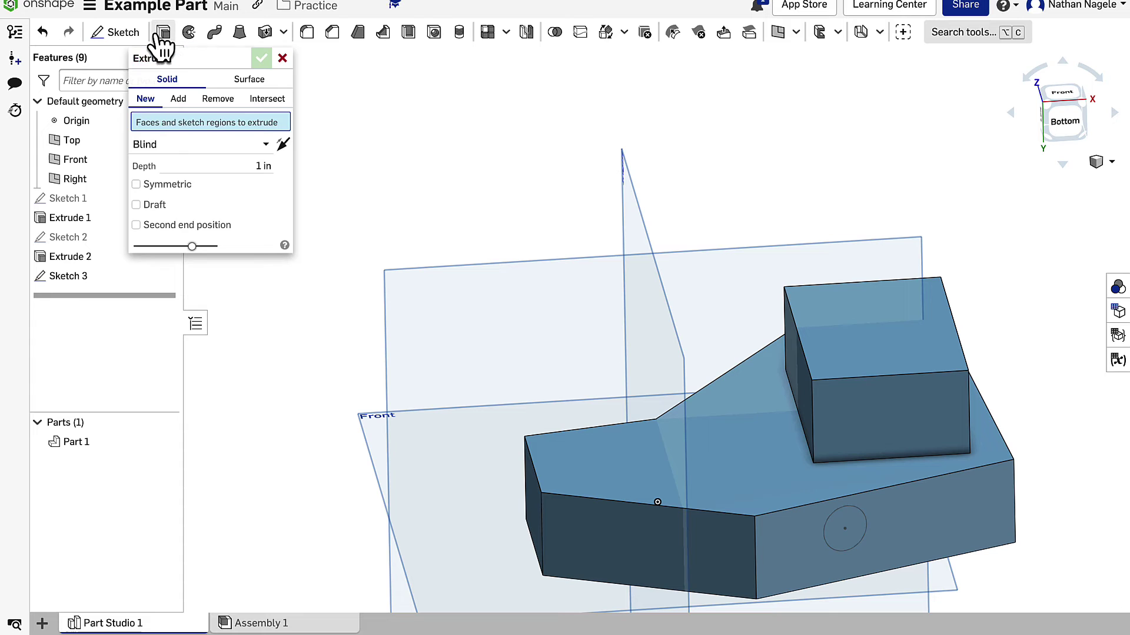
pyautogui.click(849, 531)
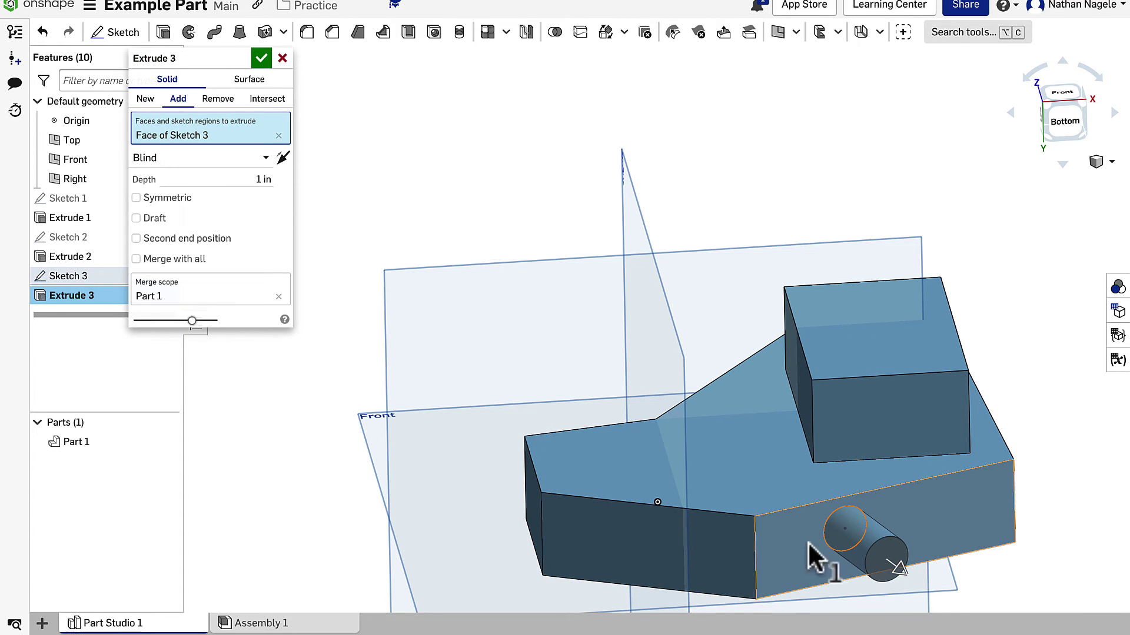
pyautogui.click(218, 101)
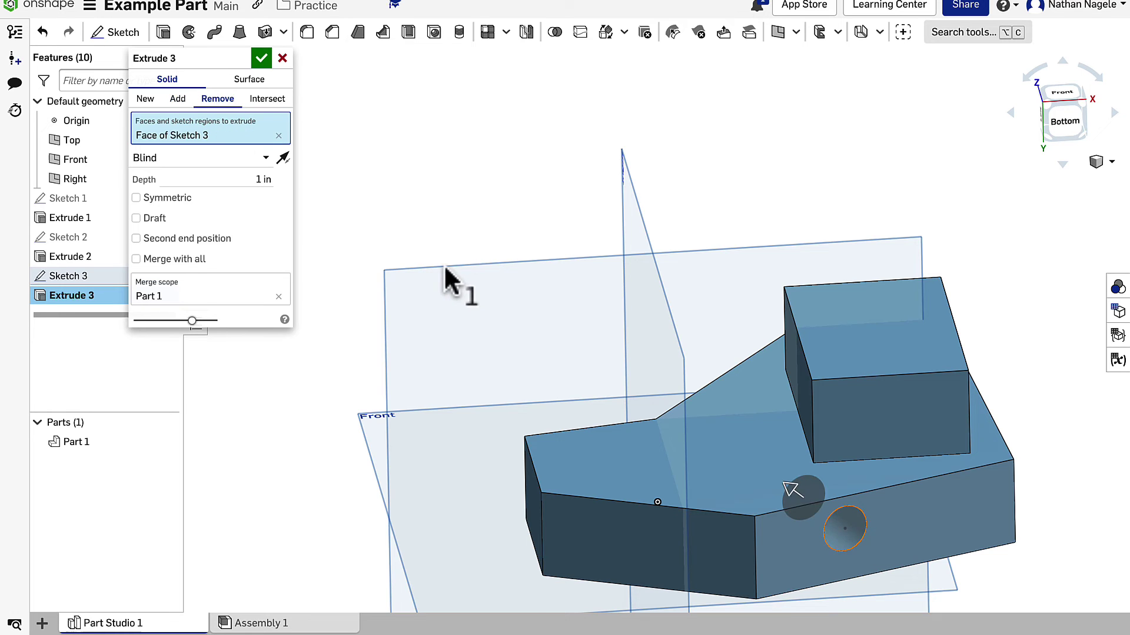
pyautogui.press('n')
pyautogui.press('Up')
pyautogui.press('Left')
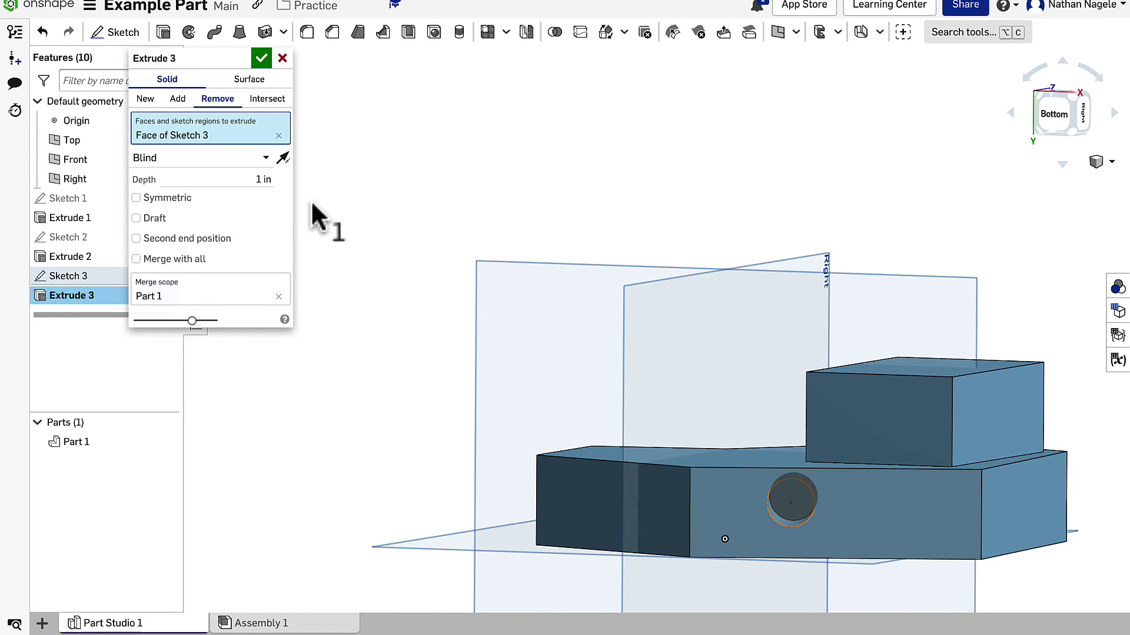
pyautogui.press('Down')
pyautogui.press('Right')
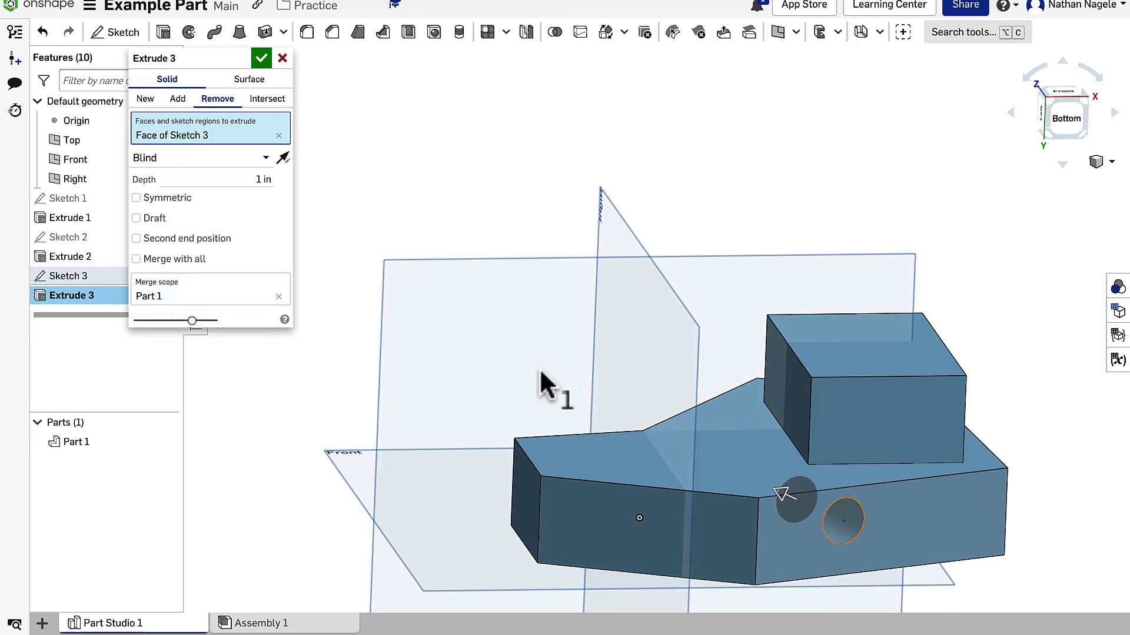
pyautogui.click(265, 164)
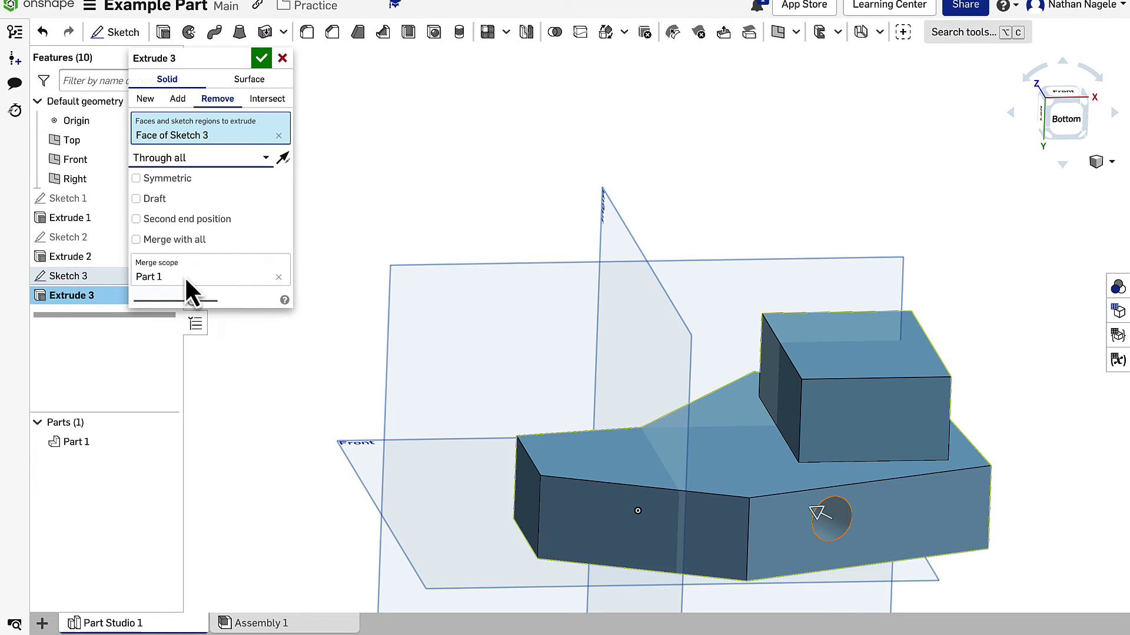
pyautogui.moveTo(435, 300)
pyautogui.mouseDown(button='right')
pyautogui.moveTo(530, 335)
pyautogui.moveTo(522, 350)
pyautogui.moveTo(427, 370)
pyautogui.moveTo(461, 359)
pyautogui.moveTo(461, 343)
pyautogui.moveTo(645, 355)
pyautogui.moveTo(651, 396)
pyautogui.moveTo(632, 360)
pyautogui.moveTo(638, 394)
pyautogui.moveTo(557, 399)
pyautogui.mouseUp(button='right')
# Commit Extrude 3, cutting the round through-hole into the base's side face.
pyautogui.click(263, 59)
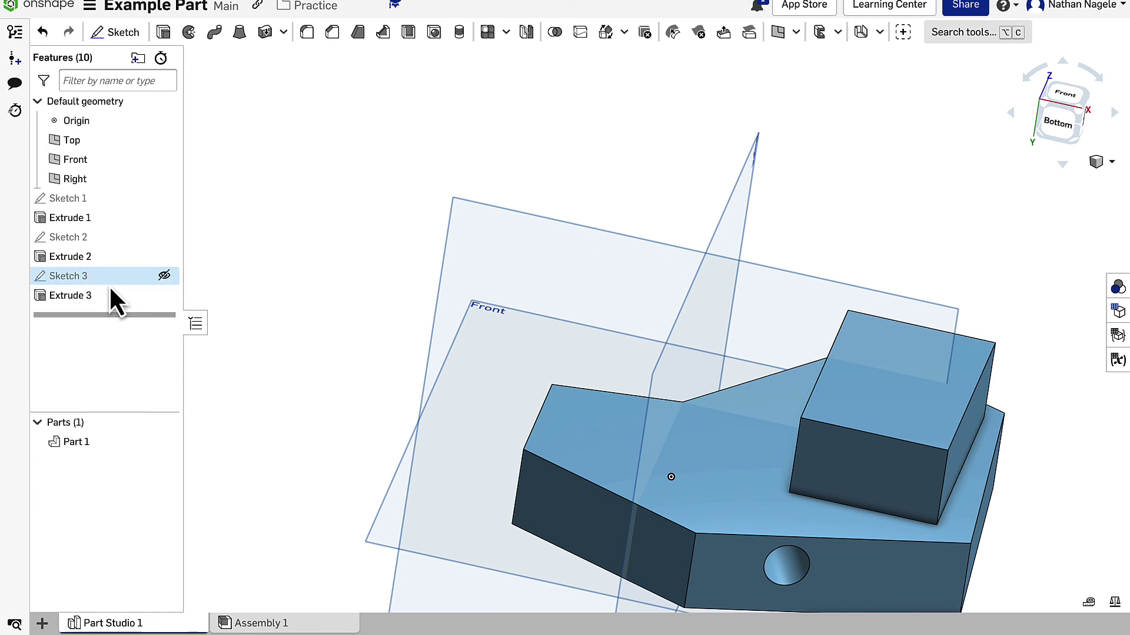
# Edit Sketch 3 to drag the circle slightly left, accept it, and inspect the hole.
pyautogui.rightClick(72, 275)
pyautogui.click(127, 313)
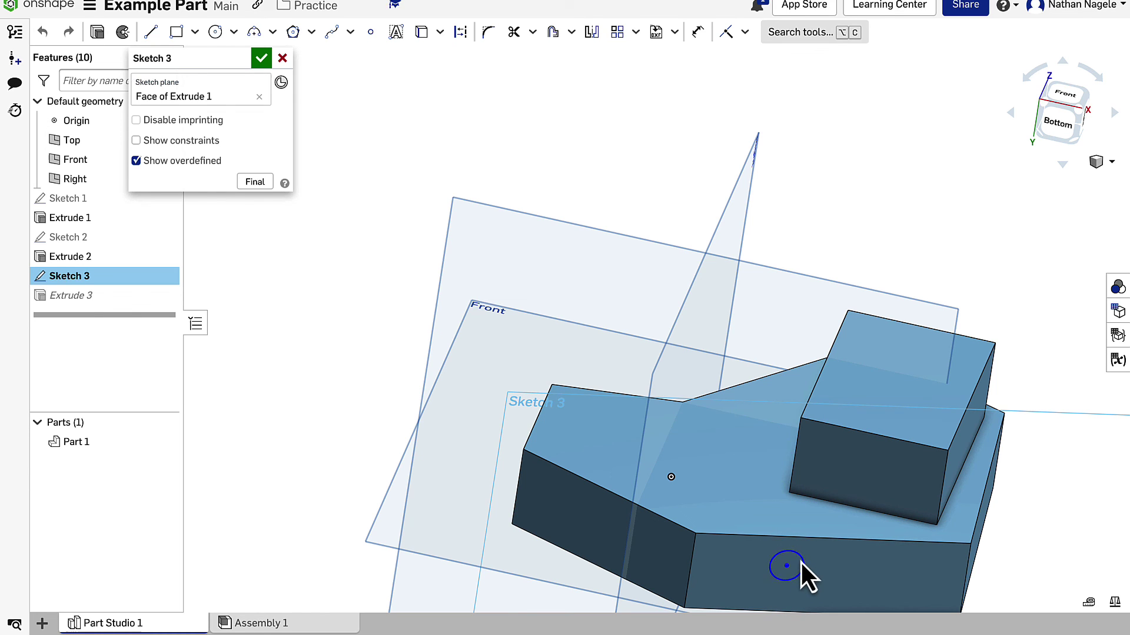
pyautogui.moveTo(789, 571); pyautogui.dragTo(768, 573)
pyautogui.click(261, 58)
pyautogui.moveTo(595, 506); pyautogui.dragTo(663, 415, button='right')
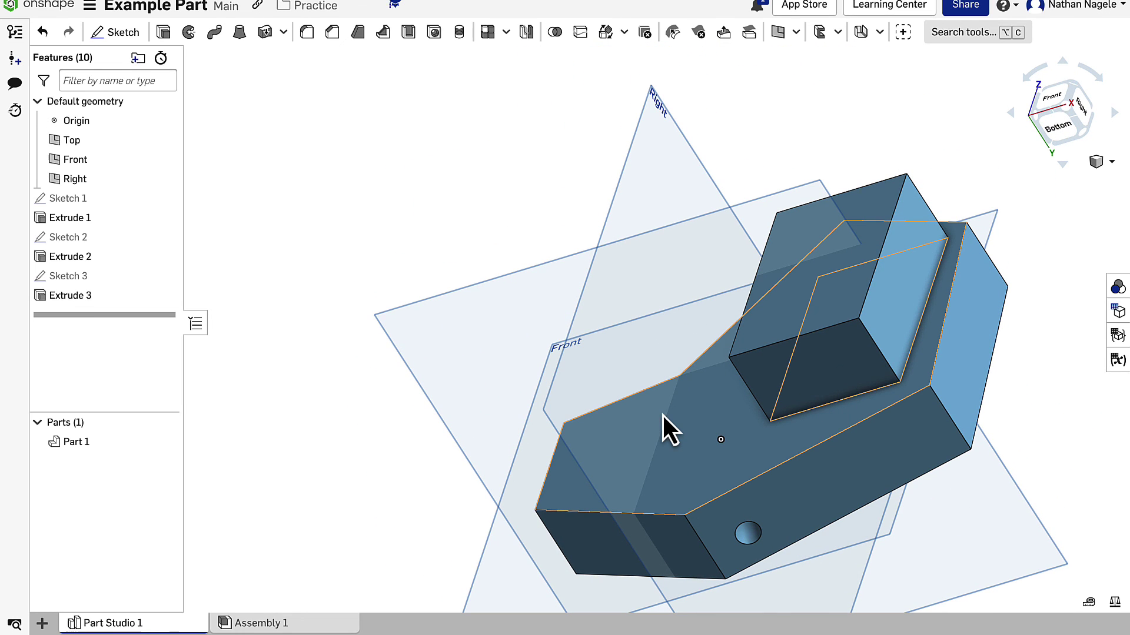